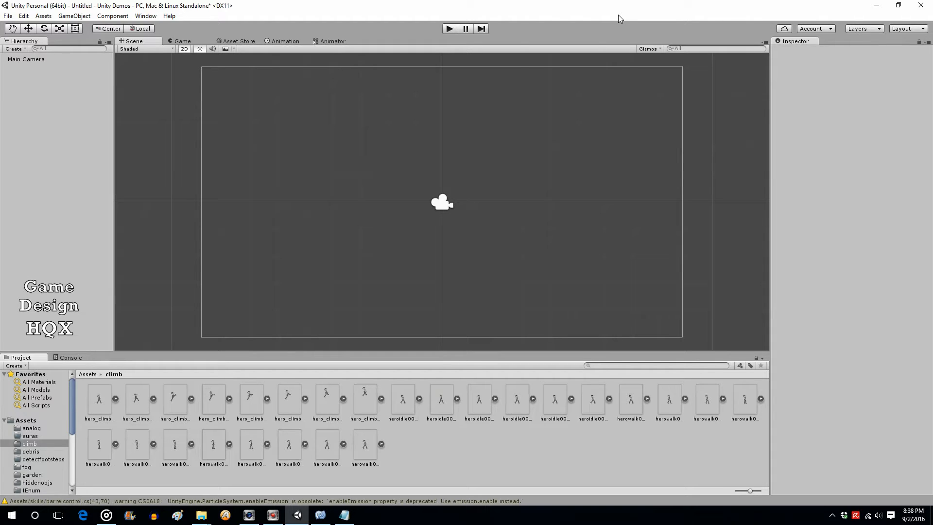
Create an empty object named floor and give it a Box Collider 2D
left_click(66, 17)
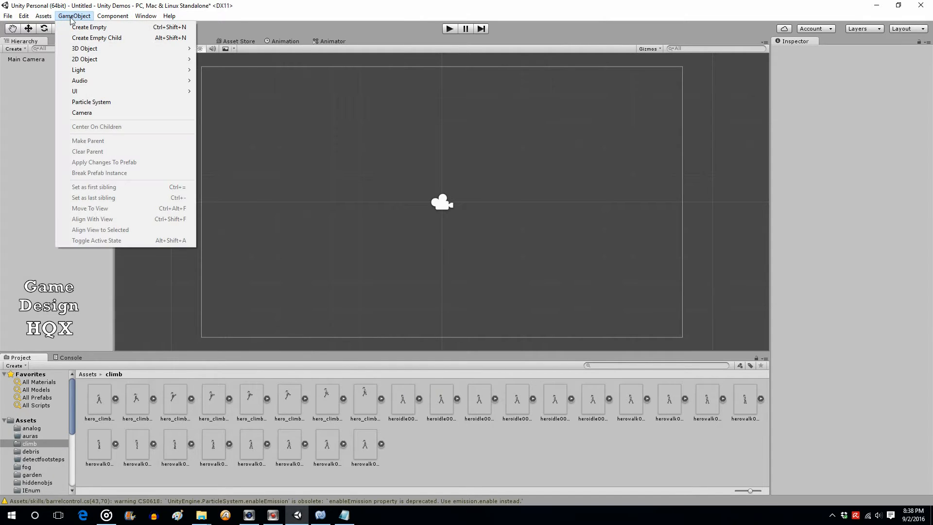
left_click(83, 28)
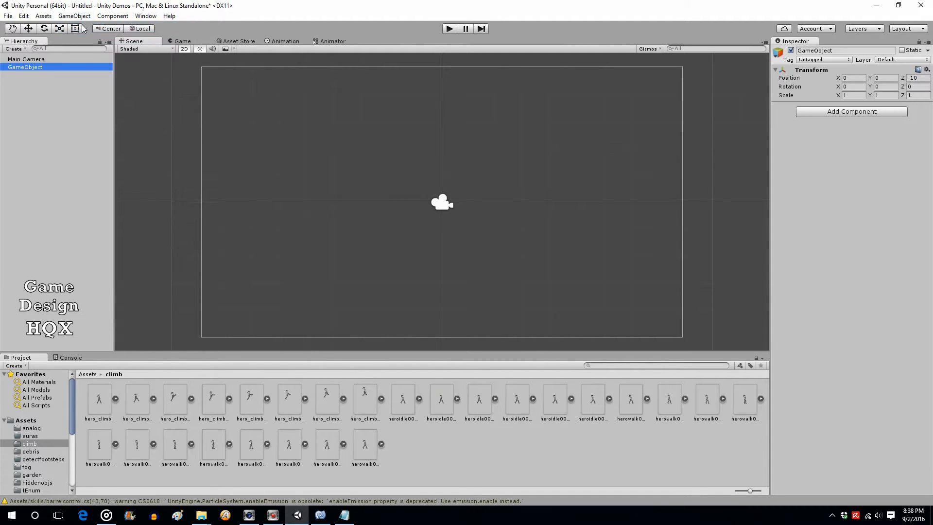
left_click(53, 66)
type("f")
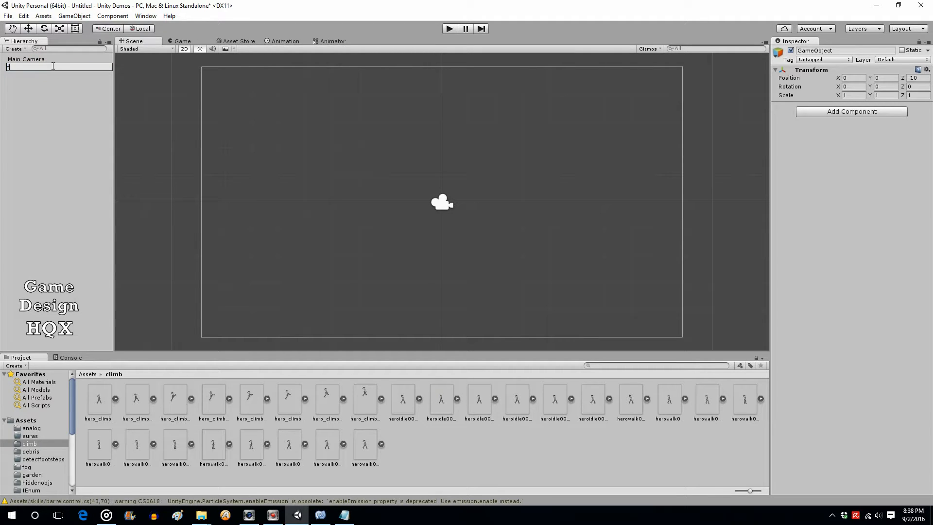
type("loor")
left_click(8, 93)
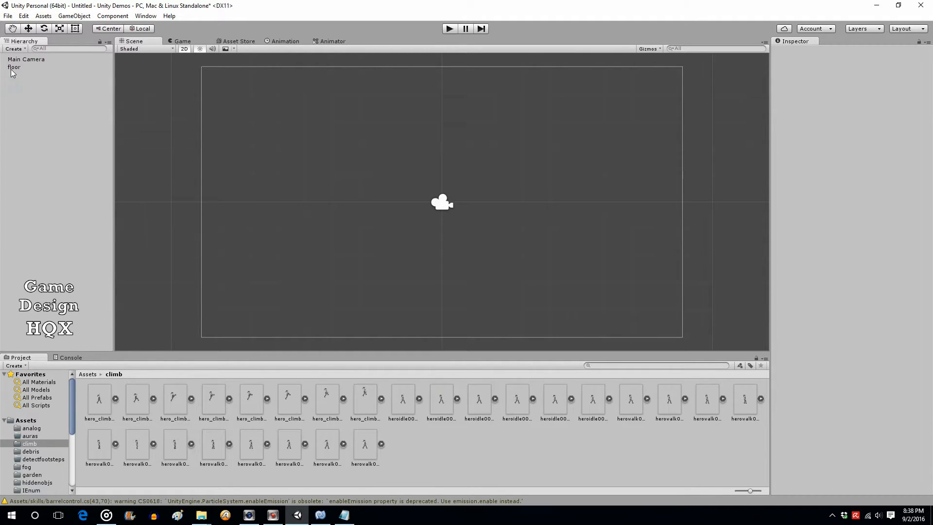
left_click(12, 69)
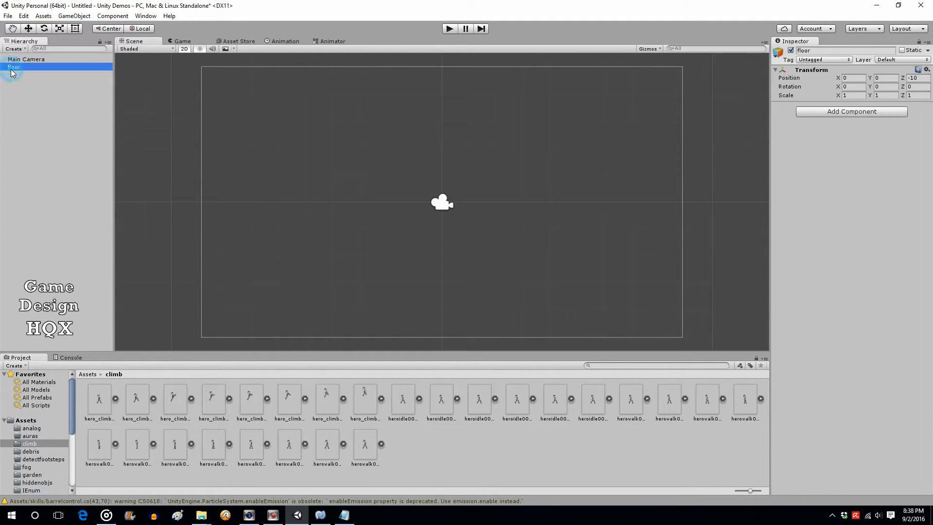
left_click(827, 113)
left_click(818, 178)
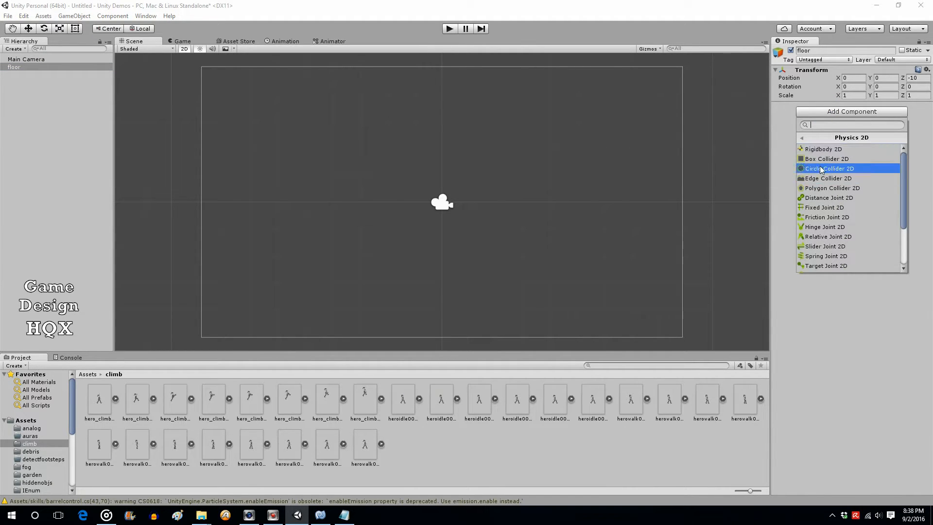
left_click(823, 159)
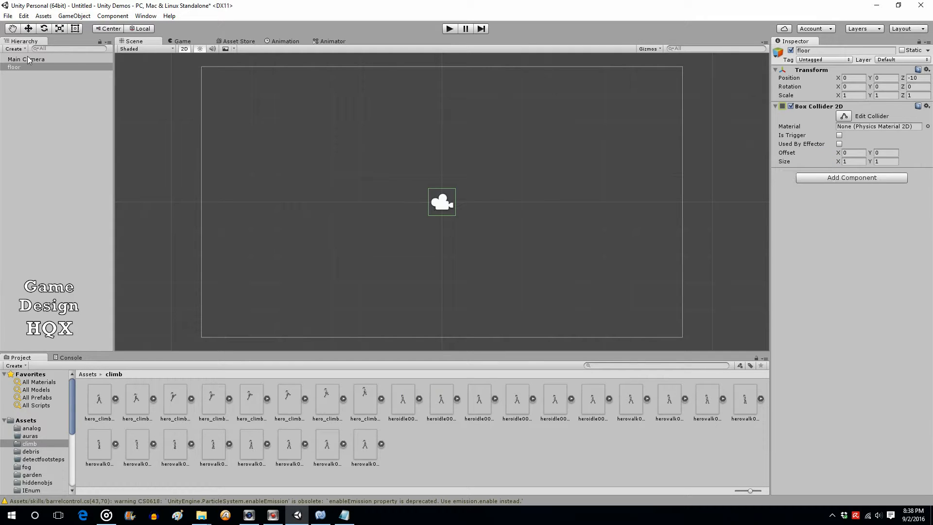
Lower the floor to Y -4.29 and stretch its collider across the view to 17.3744 wide
left_click(31, 29)
left_click_drag(441, 167, 451, 279)
left_click(845, 118)
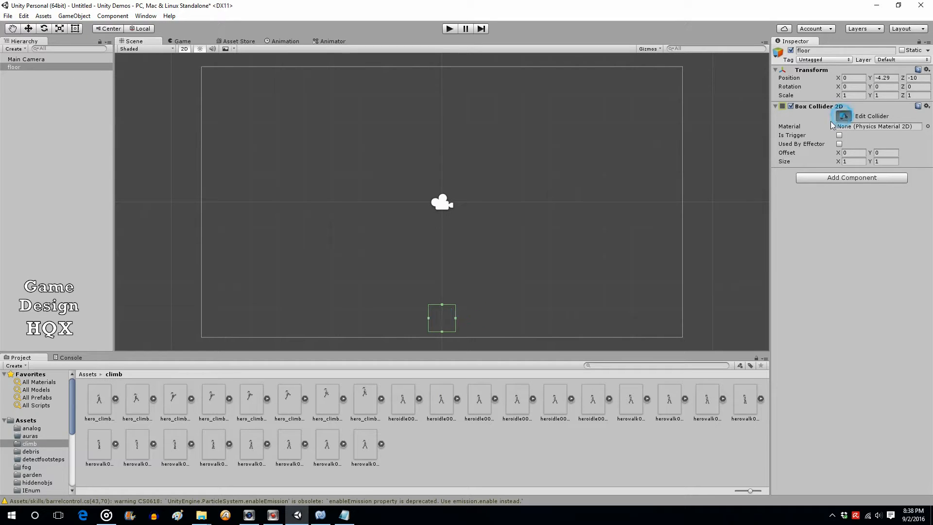
left_click_drag(457, 318, 672, 325)
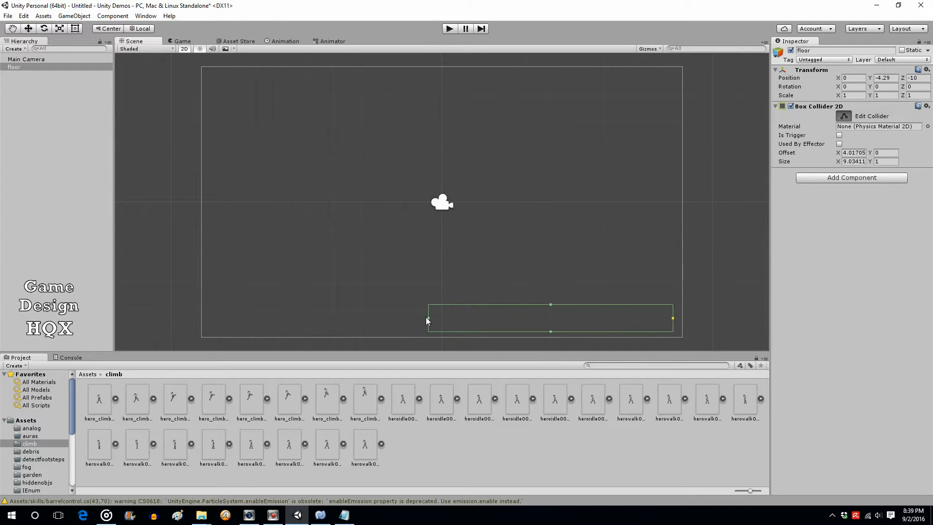
left_click_drag(429, 318, 202, 323)
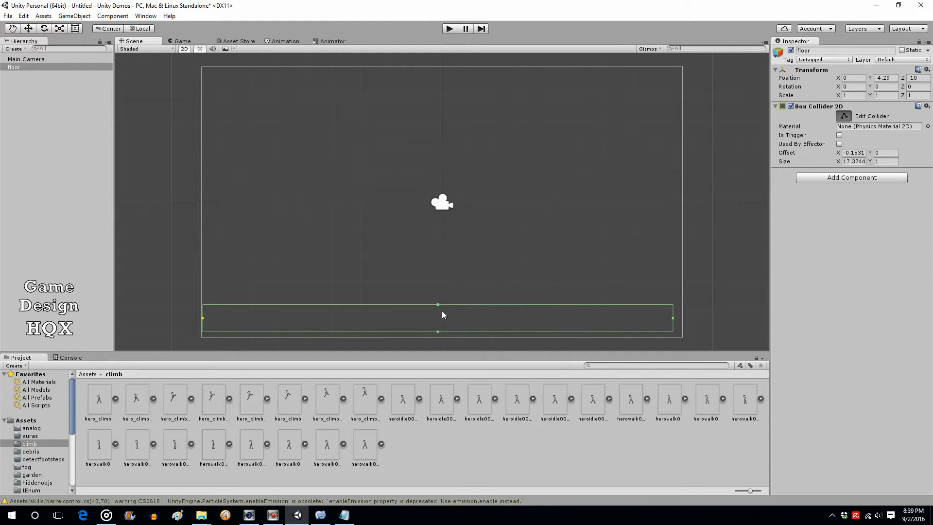
left_click(843, 116)
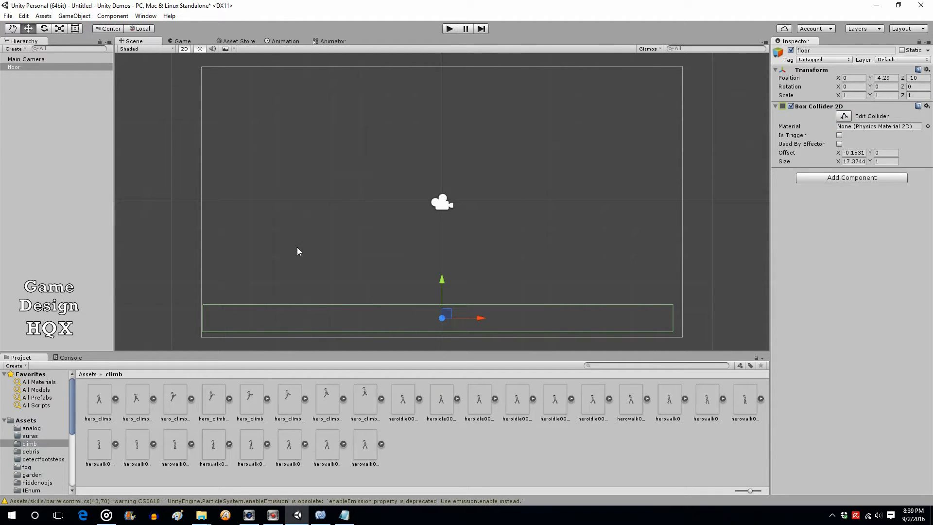
left_click(74, 16)
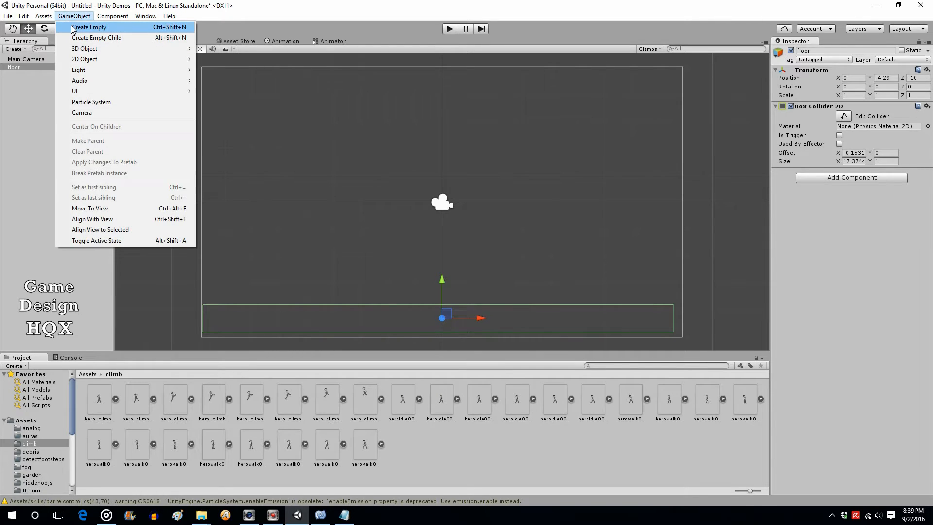
Create another empty object and name it hero
left_click(74, 28)
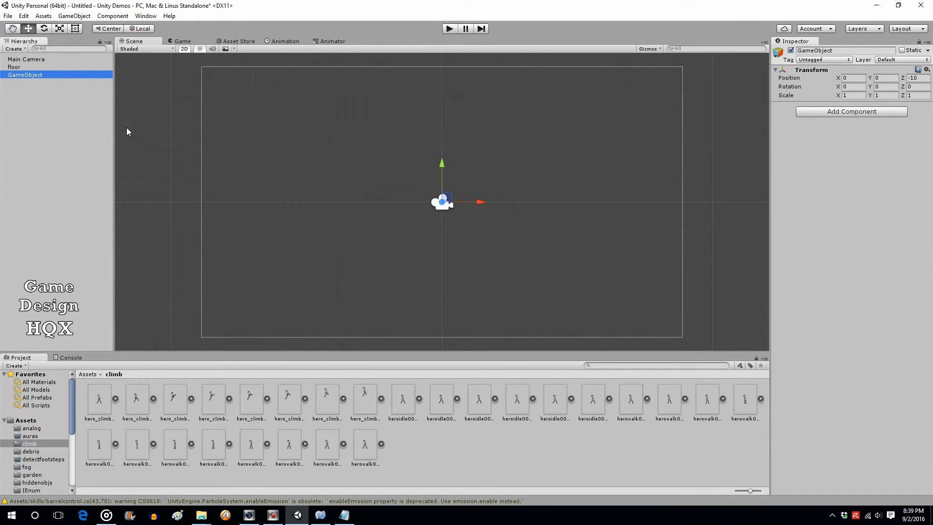
left_click(57, 75)
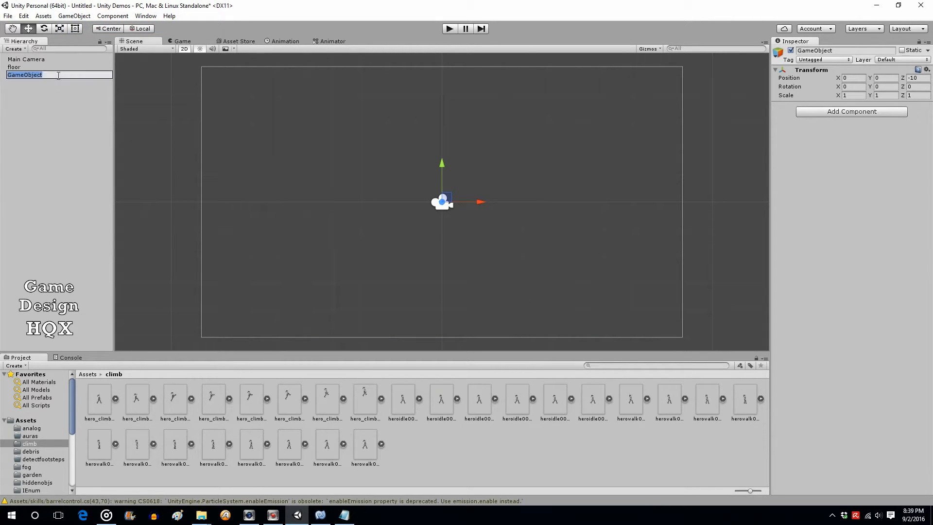
type("hero")
left_click(39, 92)
left_click(16, 77)
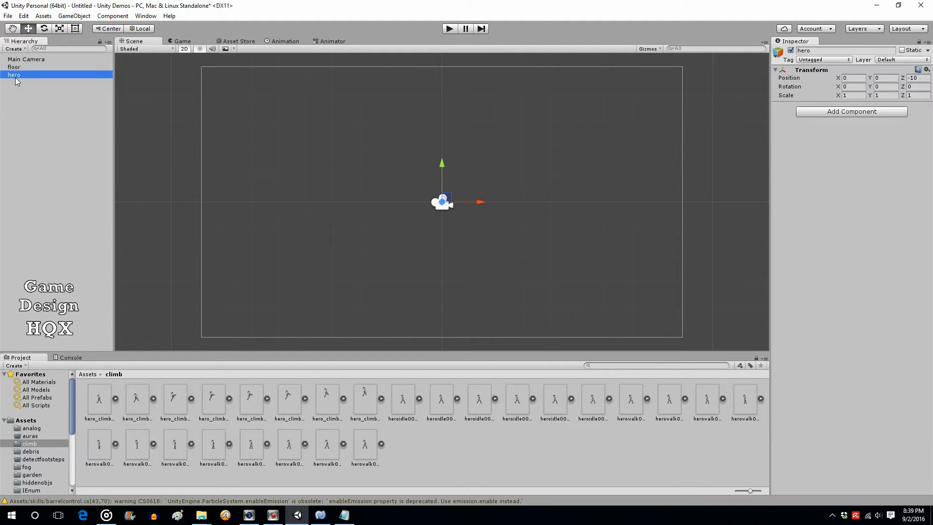
Give hero a Sprite Renderer showing heroidle00001 and lower it to Y -2.61 above the floor
left_click(817, 112)
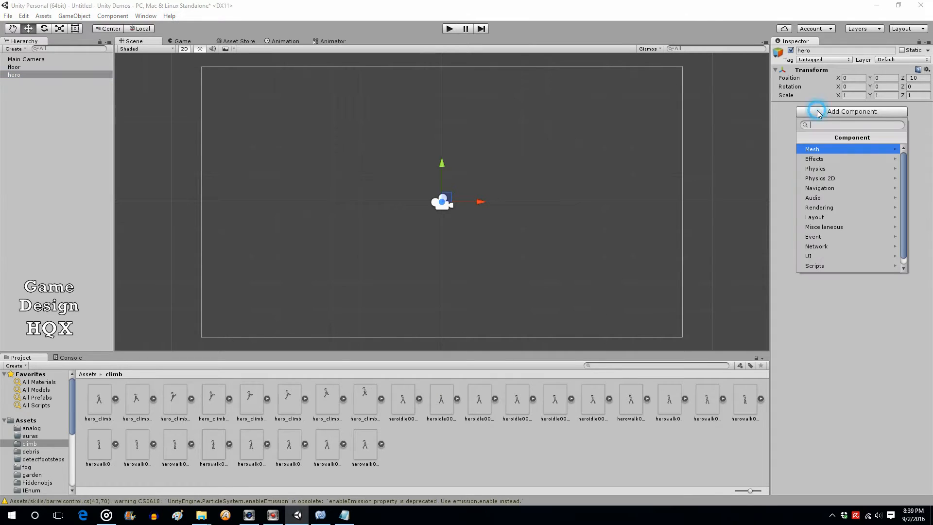
left_click(829, 227)
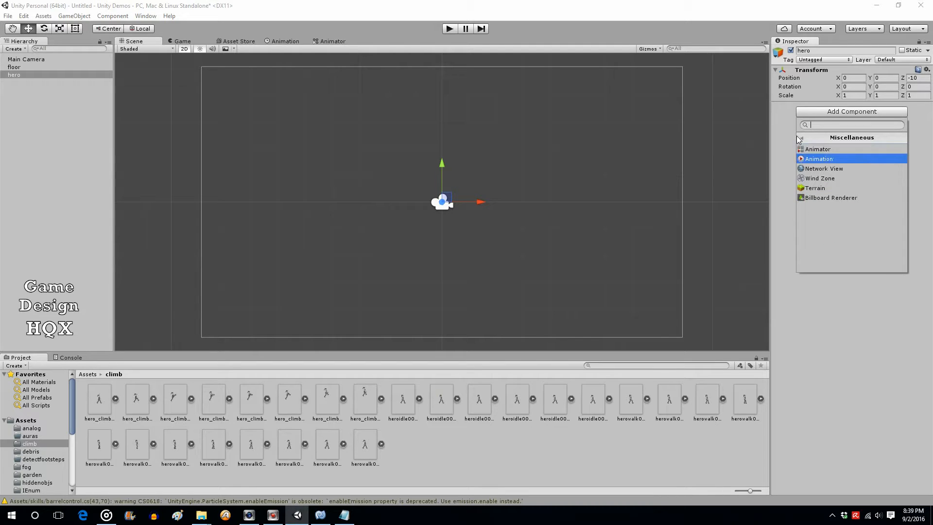
left_click(802, 139)
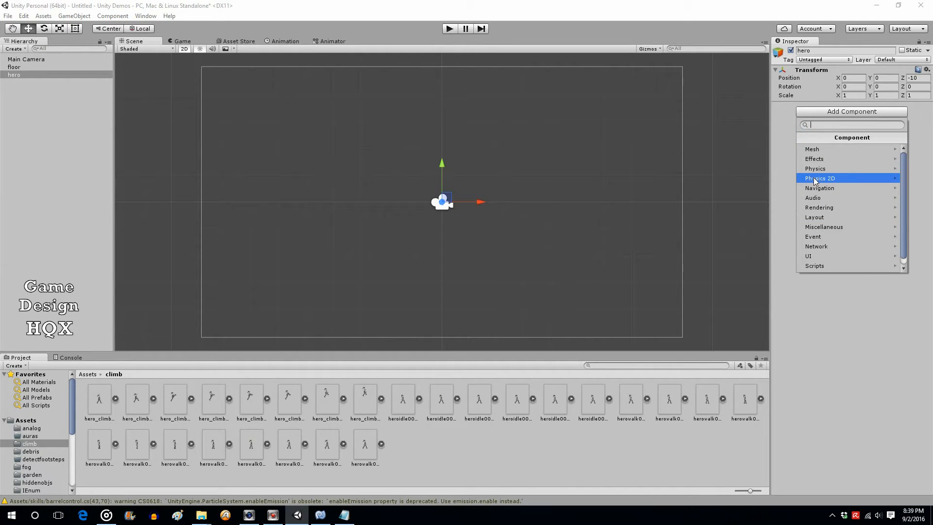
left_click(820, 208)
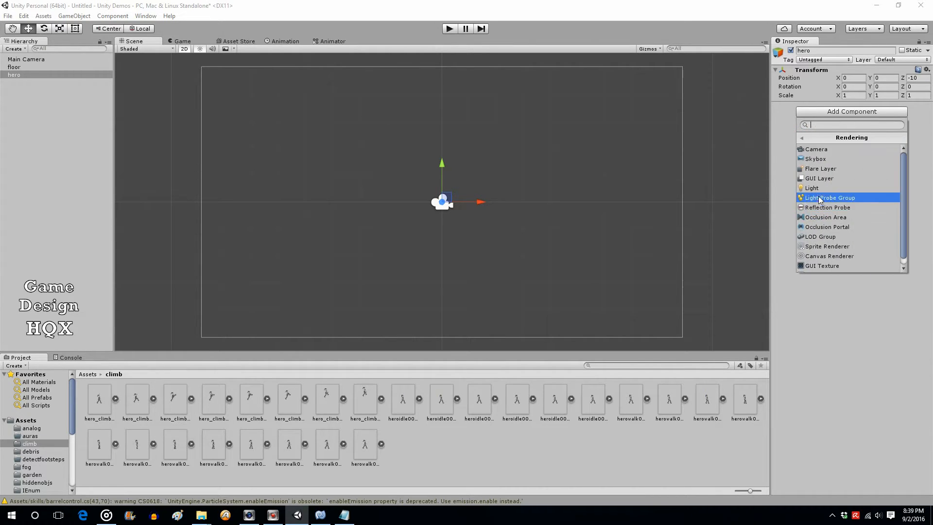
left_click(826, 245)
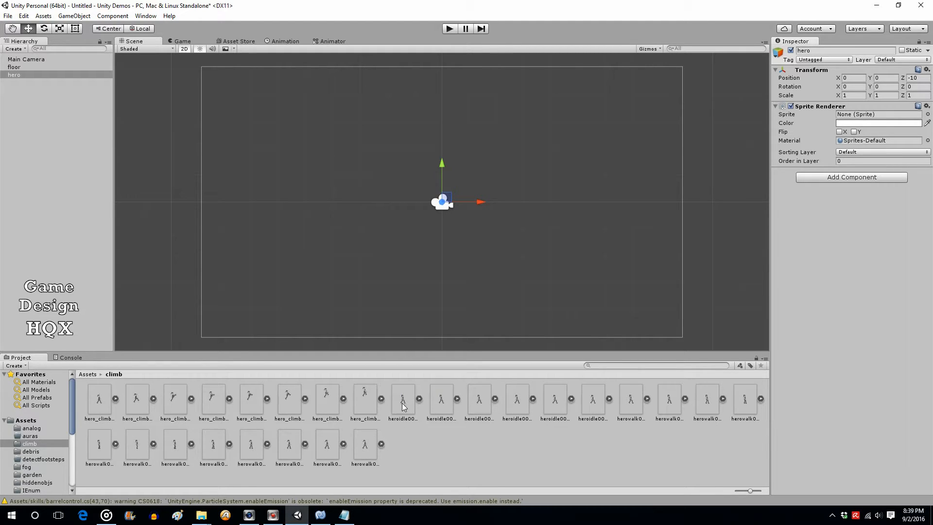
left_click_drag(404, 402, 870, 115)
left_click_drag(441, 168, 441, 238)
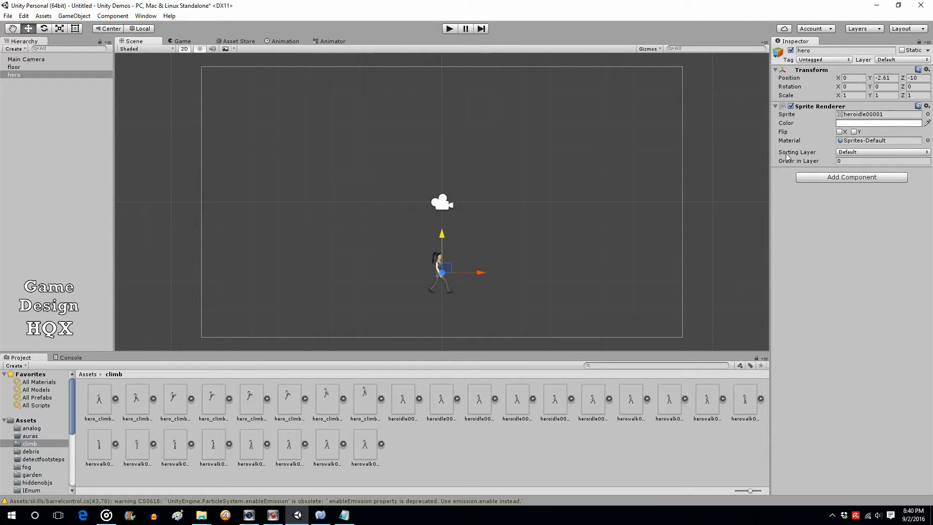
left_click(851, 177)
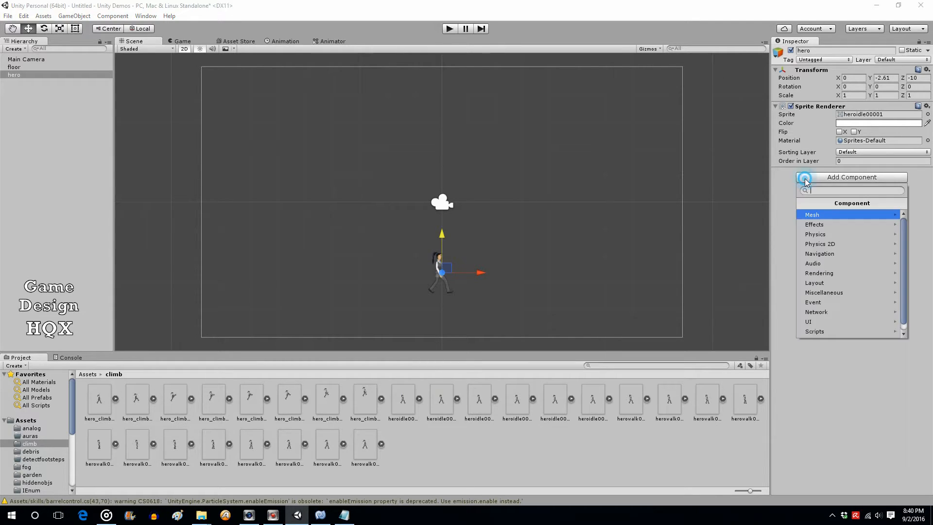
Add a Box Collider 2D to hero and trim its edges to fit the sprite, 1.22588 by 1.72732
left_click(817, 244)
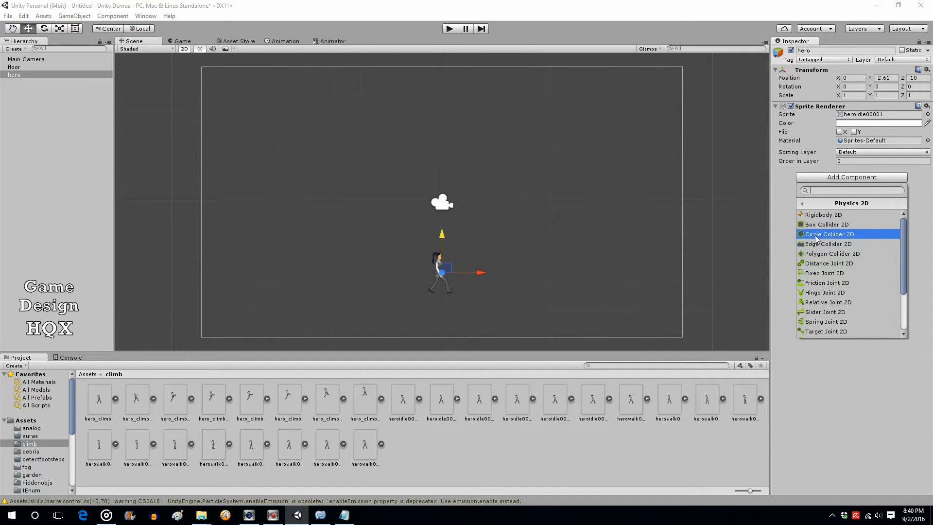
left_click(817, 226)
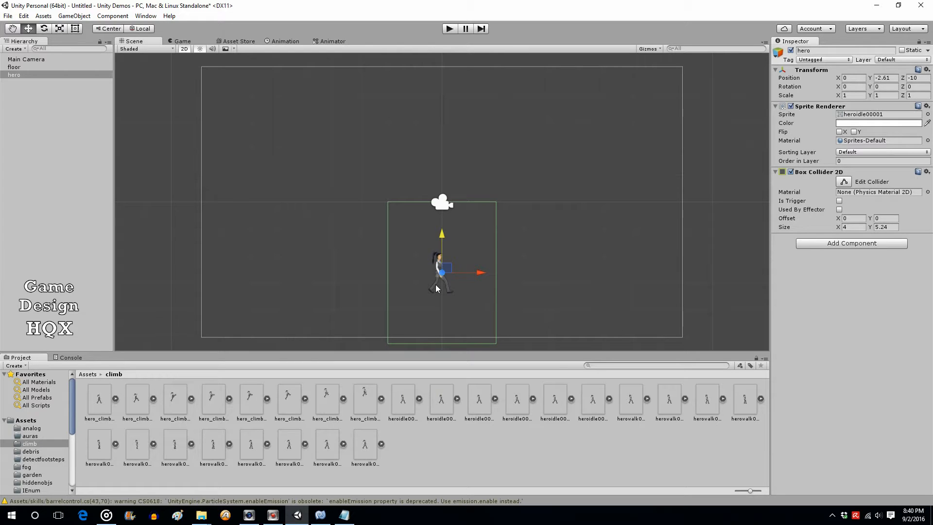
left_click(843, 181)
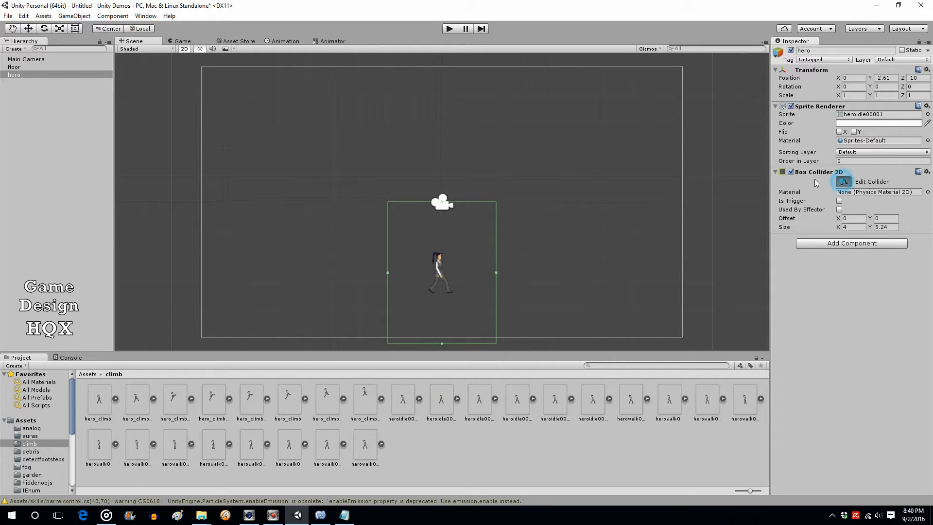
left_click_drag(442, 201, 441, 252)
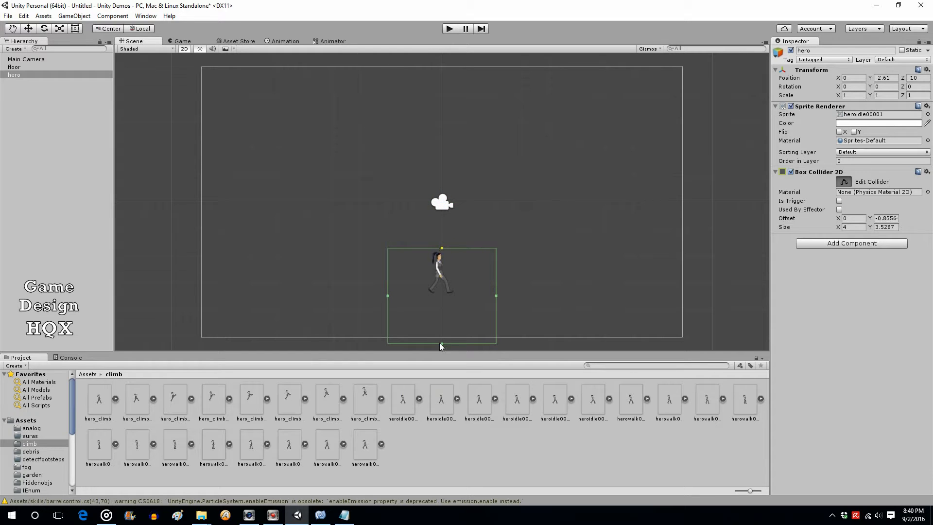
left_click_drag(441, 343, 447, 298)
left_click_drag(495, 271, 457, 269)
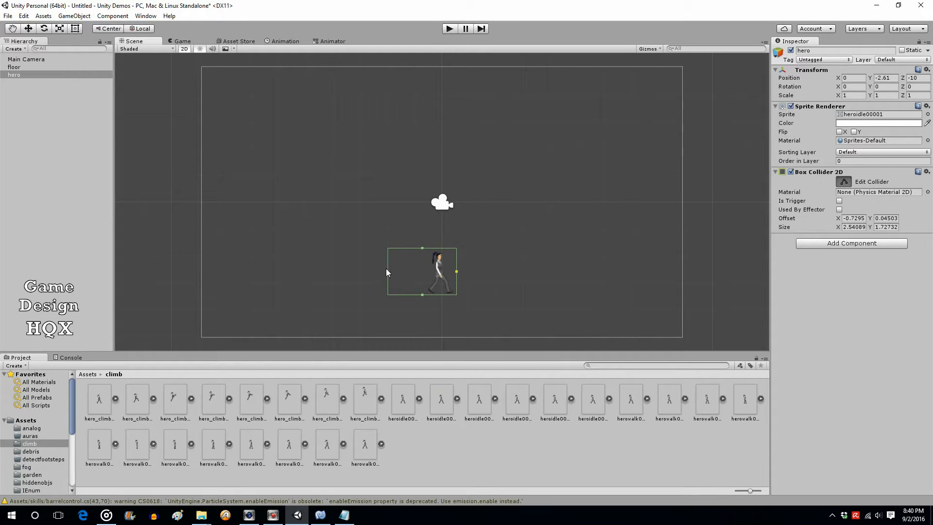
left_click_drag(392, 271, 423, 271)
Preview hero_climb_1.png in Photos, then close the viewer
double_click(98, 400)
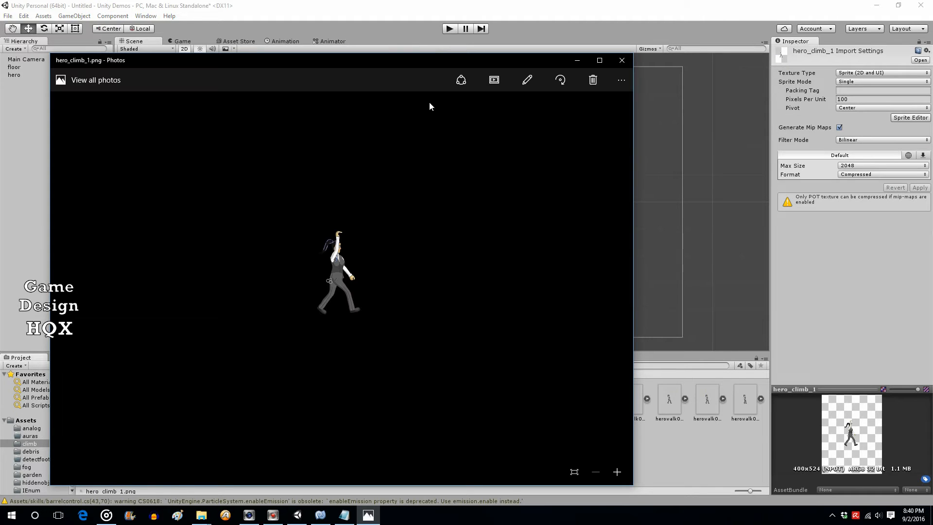
left_click_drag(383, 61, 485, 32)
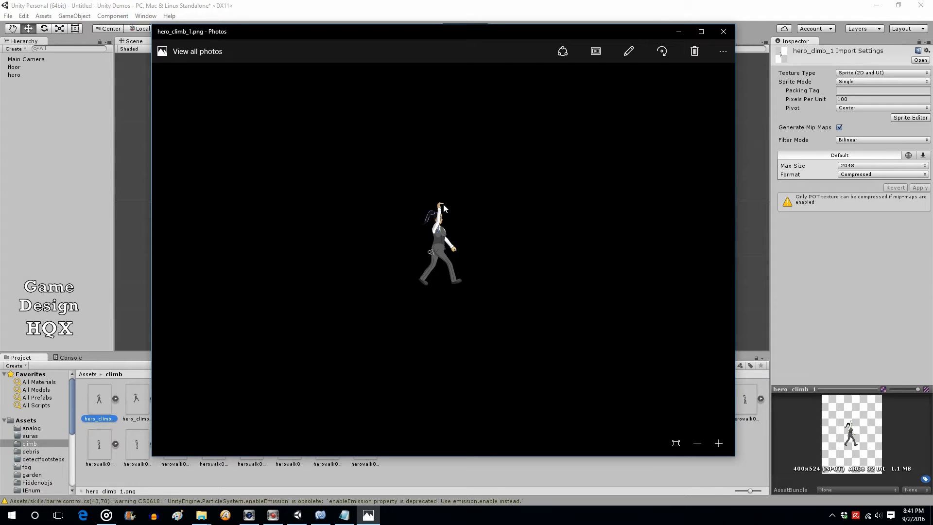
left_click(725, 32)
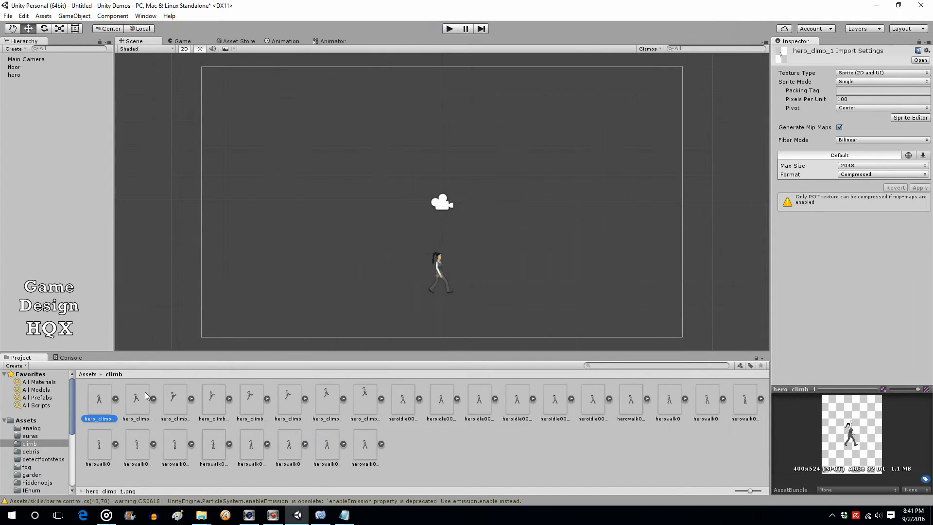
Preview climb frames hero_climb_1a, hero_climb_2 and hero_climb_3 in Photos, closing each
left_click(131, 404)
double_click(132, 404)
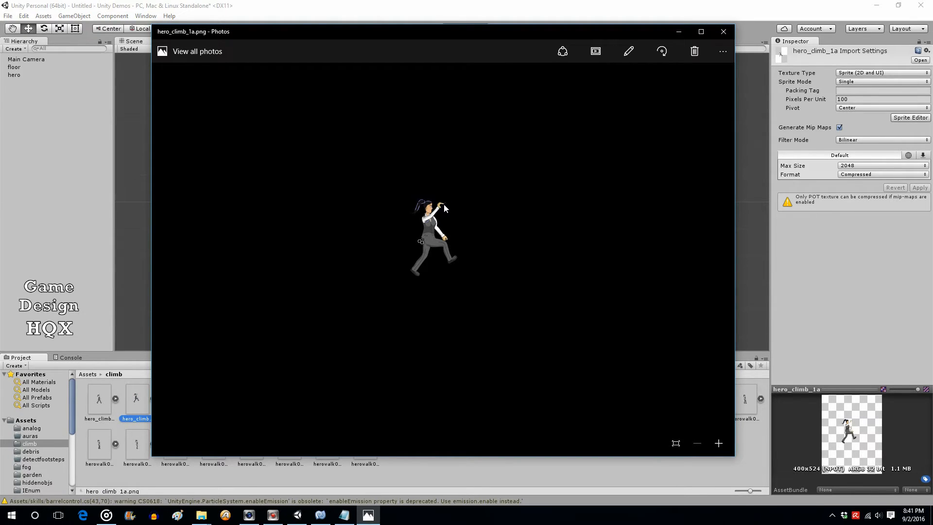
left_click(722, 32)
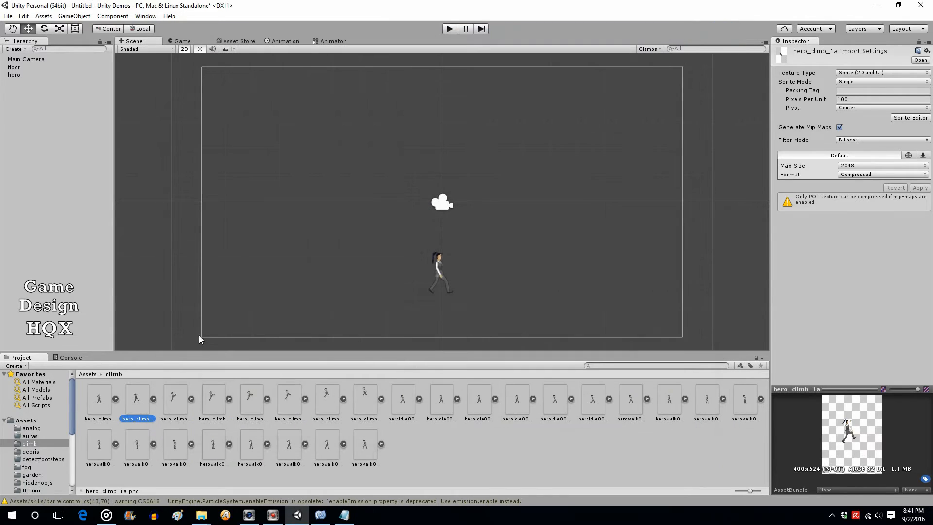
double_click(173, 398)
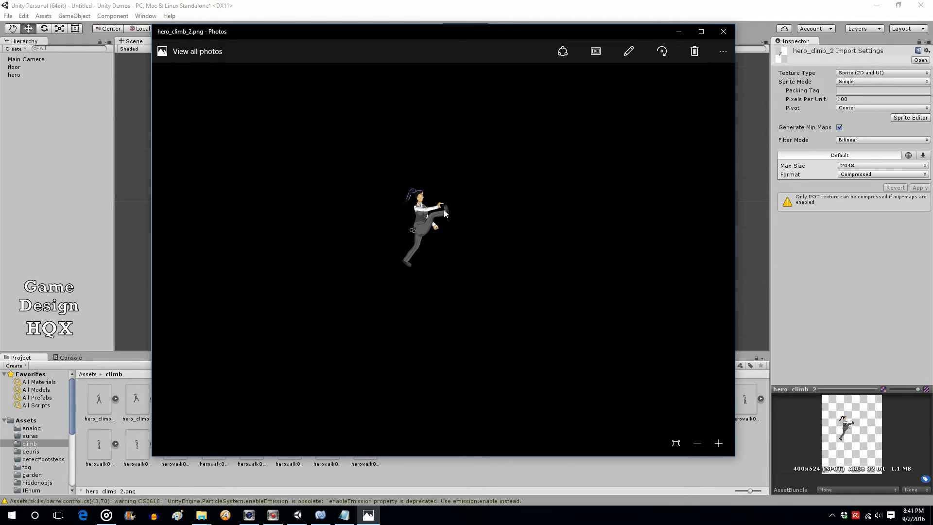
left_click(723, 31)
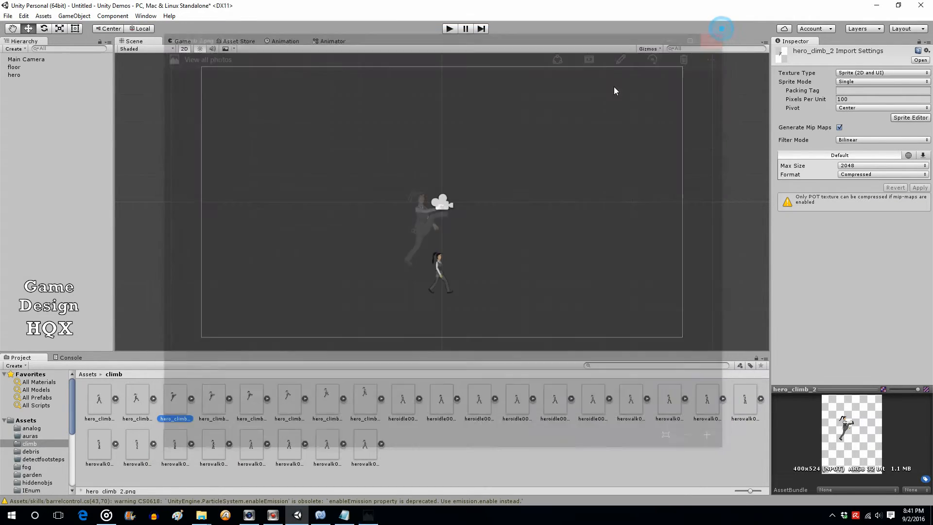
left_click(214, 401)
double_click(215, 401)
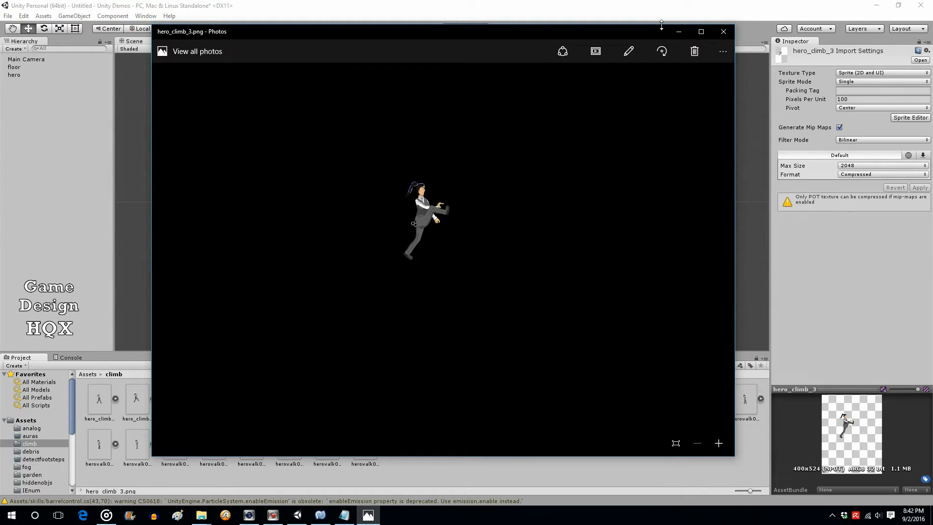
left_click(724, 31)
Preview climb frames hero_climb_4 through hero_climb_7 in Photos, closing each
double_click(251, 400)
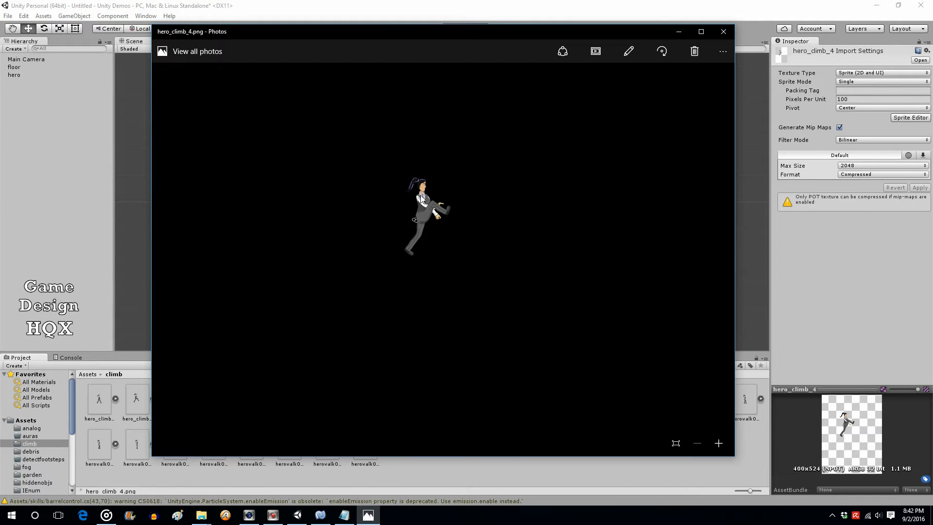
left_click(723, 31)
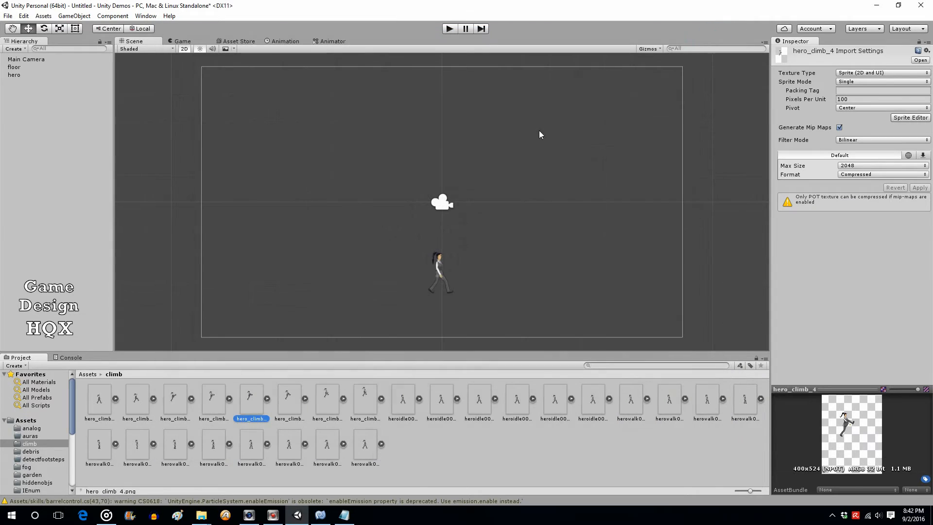
double_click(291, 397)
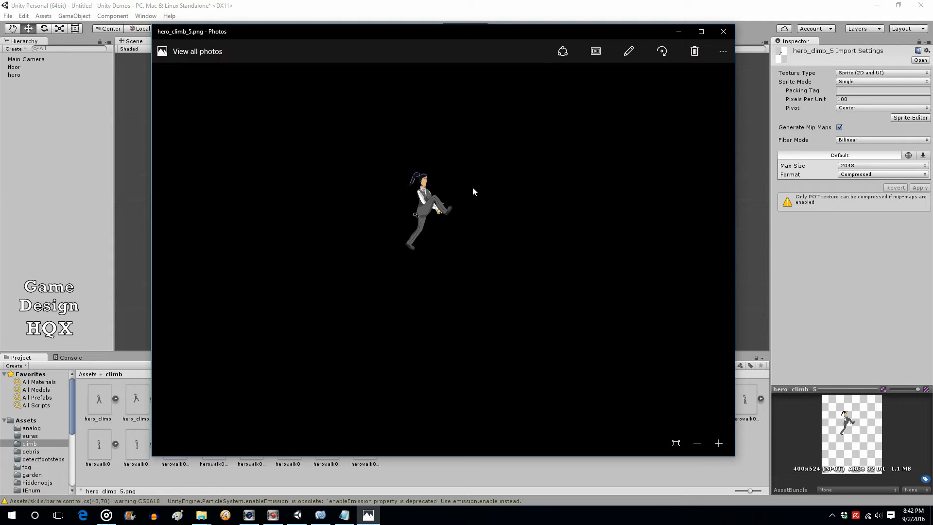
left_click(723, 31)
left_click(330, 394)
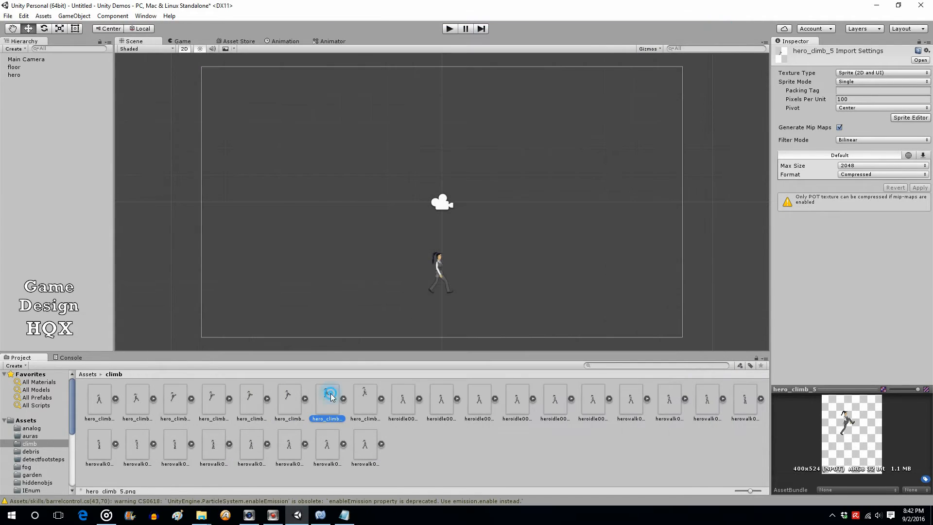
double_click(330, 394)
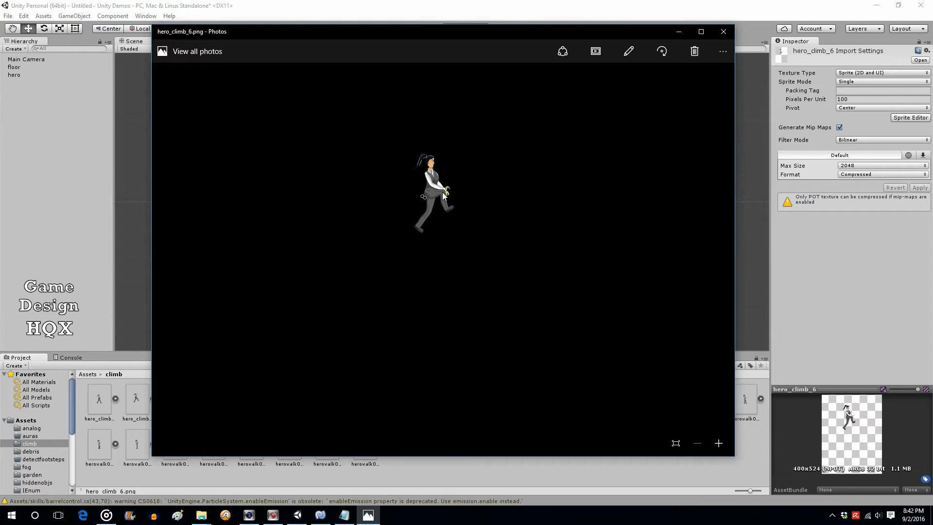
left_click(723, 31)
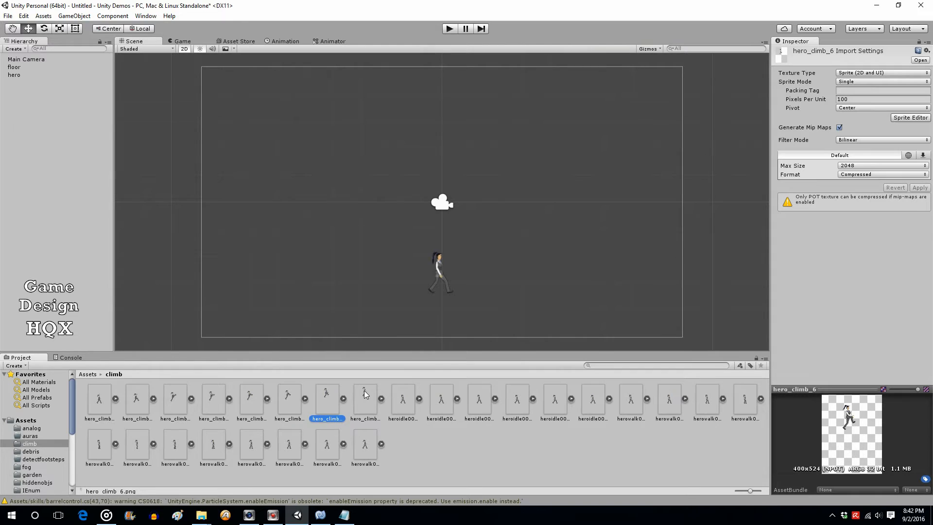
double_click(365, 395)
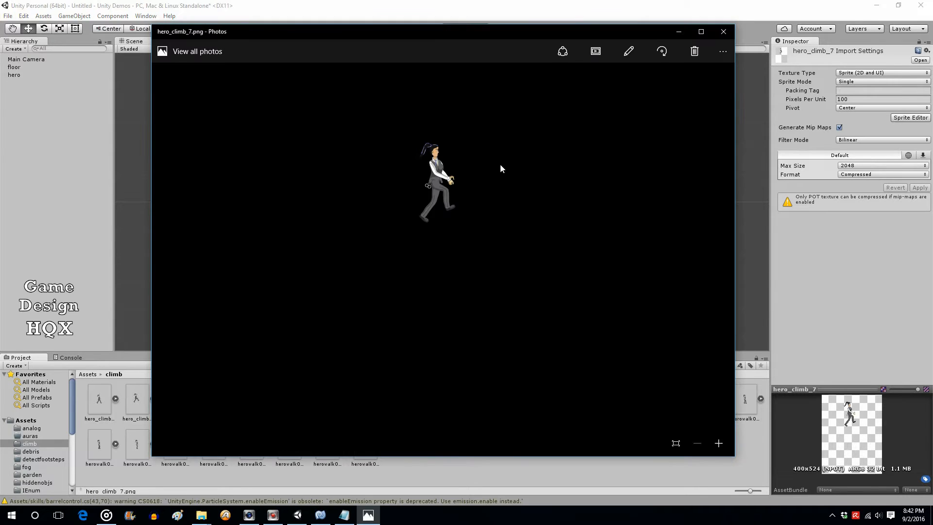
left_click(716, 31)
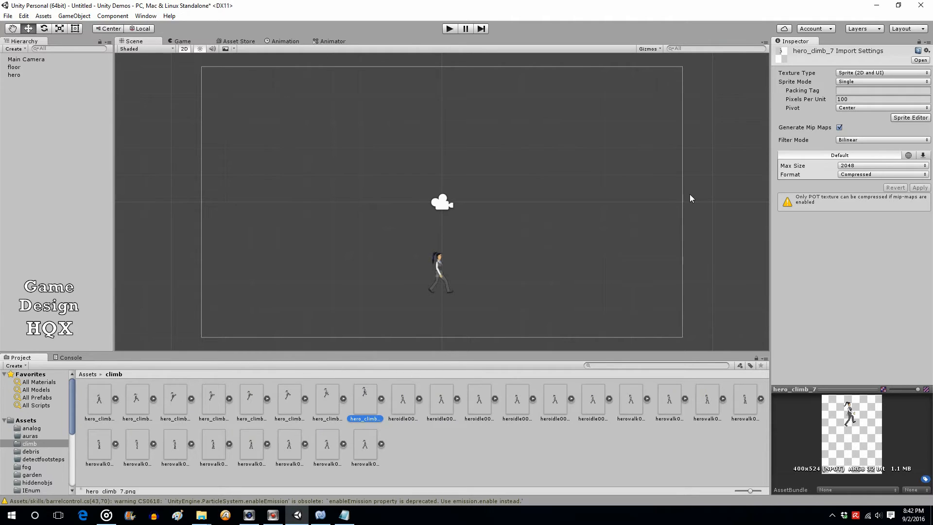
Select hero, try moving it upward, and undo the move
left_click(14, 76)
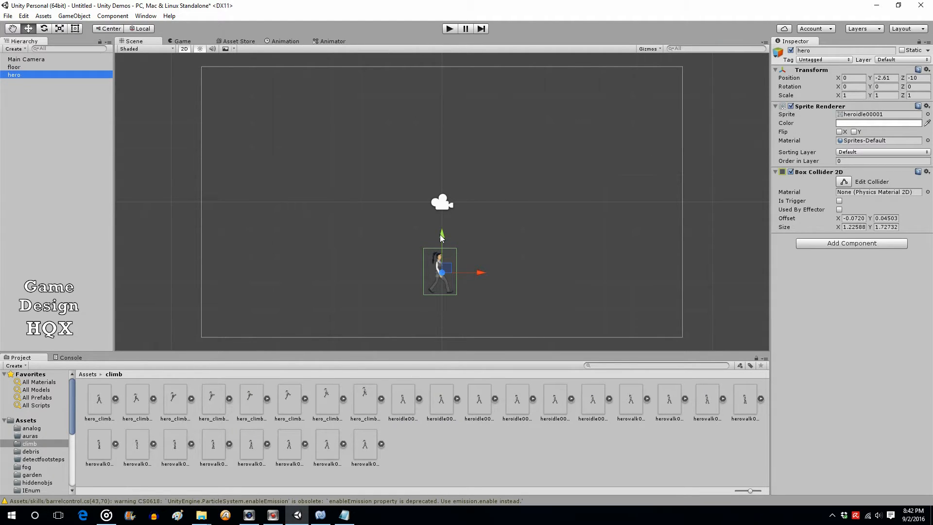
mouse_move(439, 234)
left_mouse_down()
mouse_move(445, 171)
mouse_move(436, 232)
mouse_move(438, 242)
mouse_move(446, 174)
mouse_move(448, 247)
left_mouse_up()
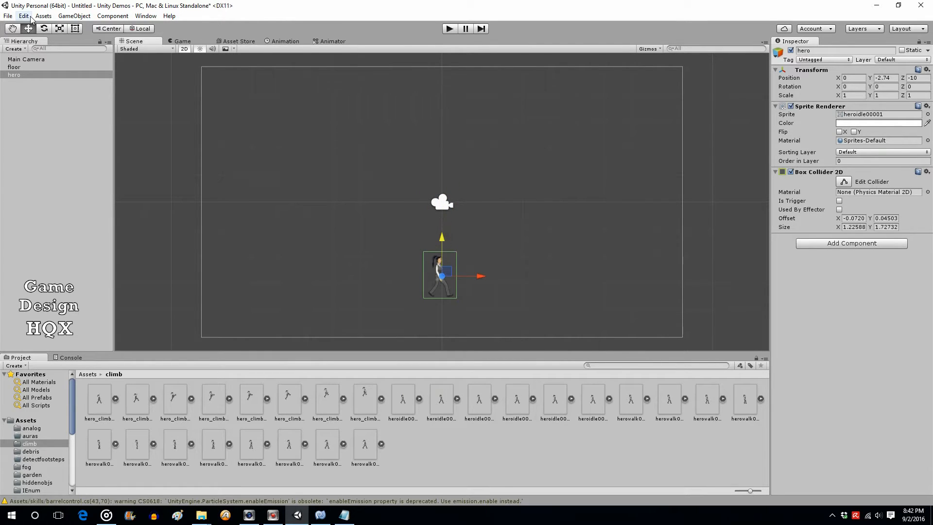
left_click(23, 16)
left_click(29, 27)
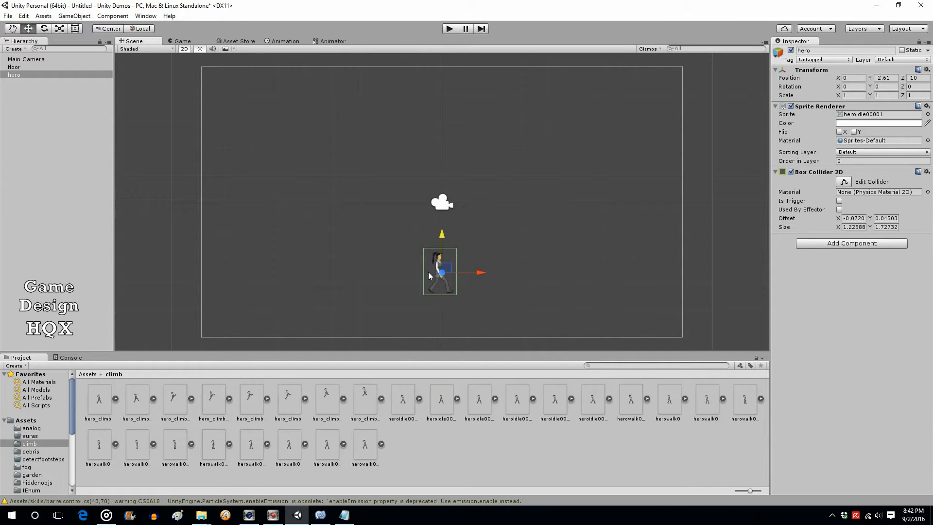
Select the hero's Position Y value of -2.61 in the Inspector
left_click(891, 78)
left_click(888, 77)
left_click_drag(890, 78, 887, 78)
Check Main Camera's Z of -10, set hero's Position Z to 0, and turn off 2D mode
left_click(25, 59)
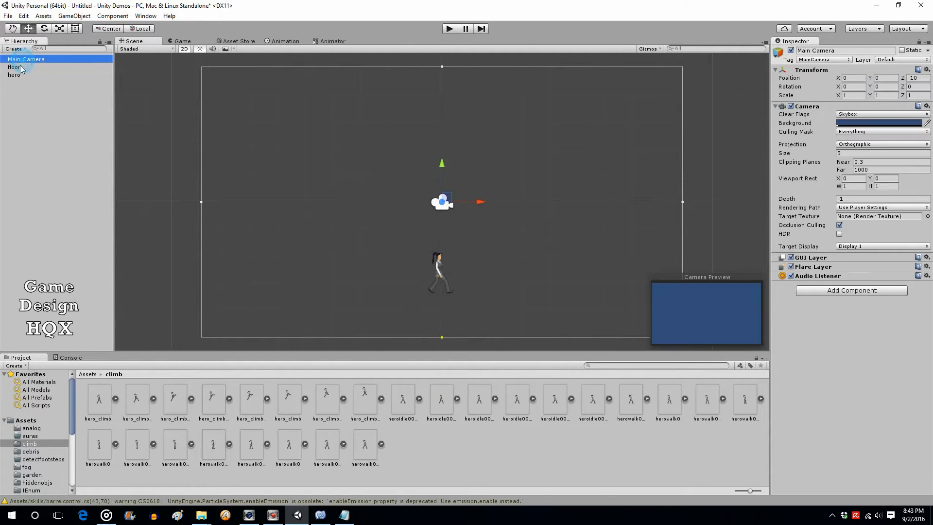
left_click(914, 77)
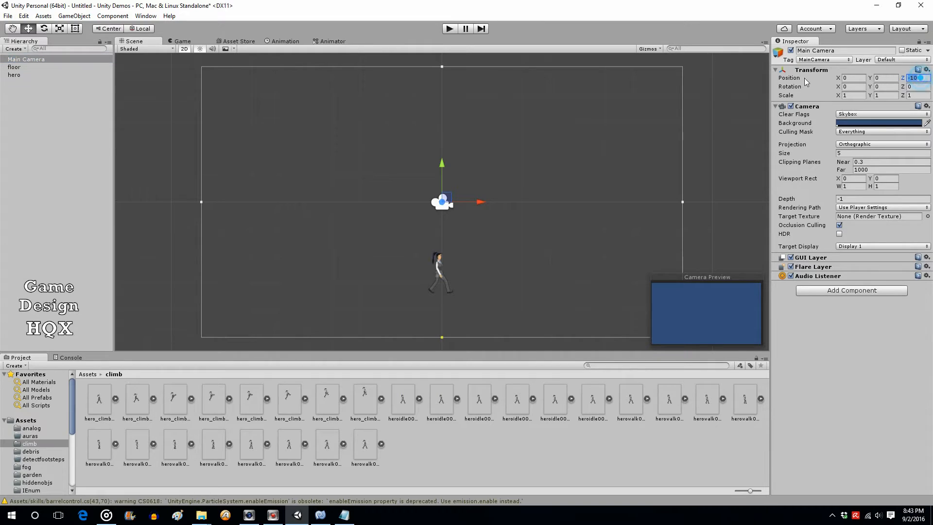
left_click(15, 74)
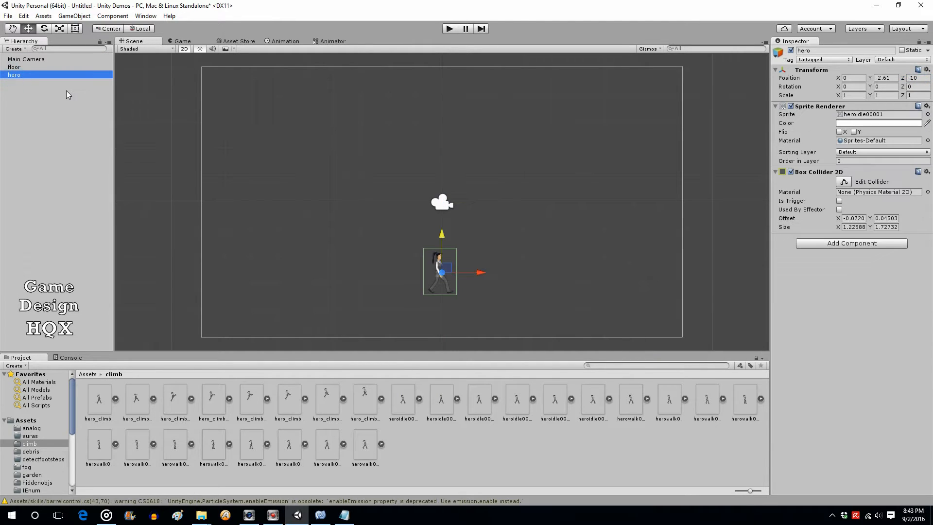
left_click(924, 78)
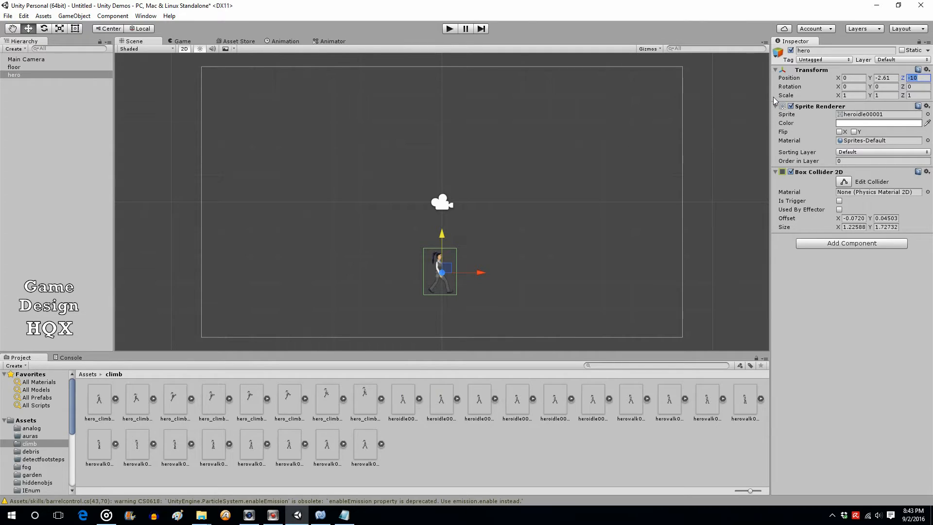
type("0")
left_click(184, 49)
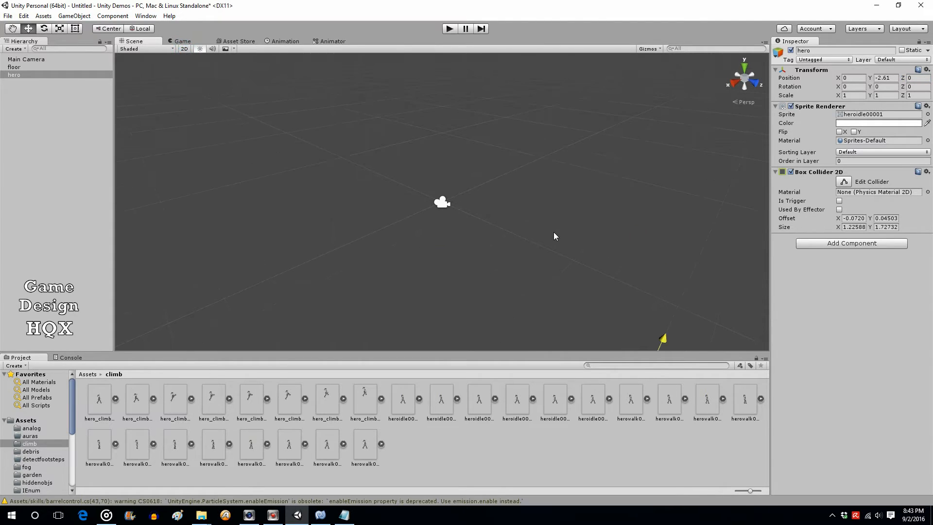
Zoom out, try pushing hero along its depth axis, and undo that move
scroll(548, 233, "down", 2)
left_click_drag(575, 302, 673, 339)
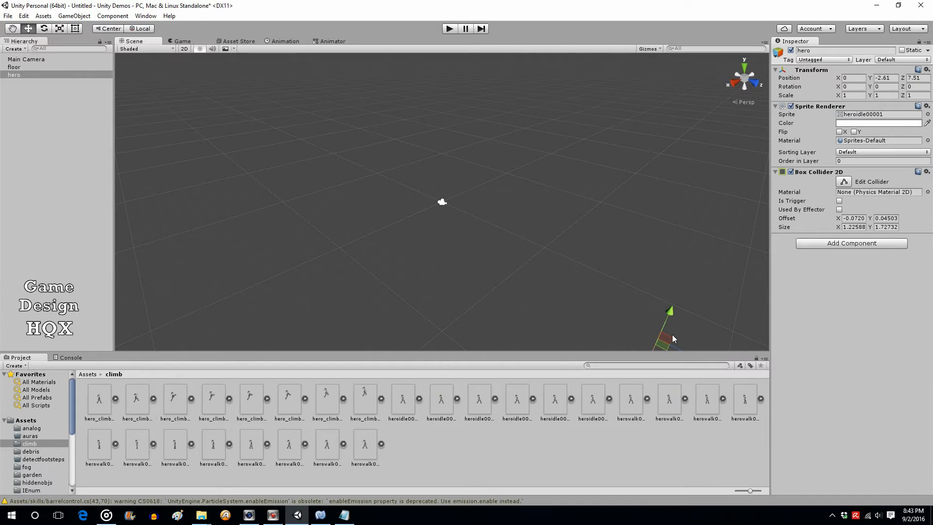
left_click(24, 16)
left_click(30, 29)
Clear the selection, switch the Scene view back to 2D, and zoom in on the camera frame
left_click(26, 59)
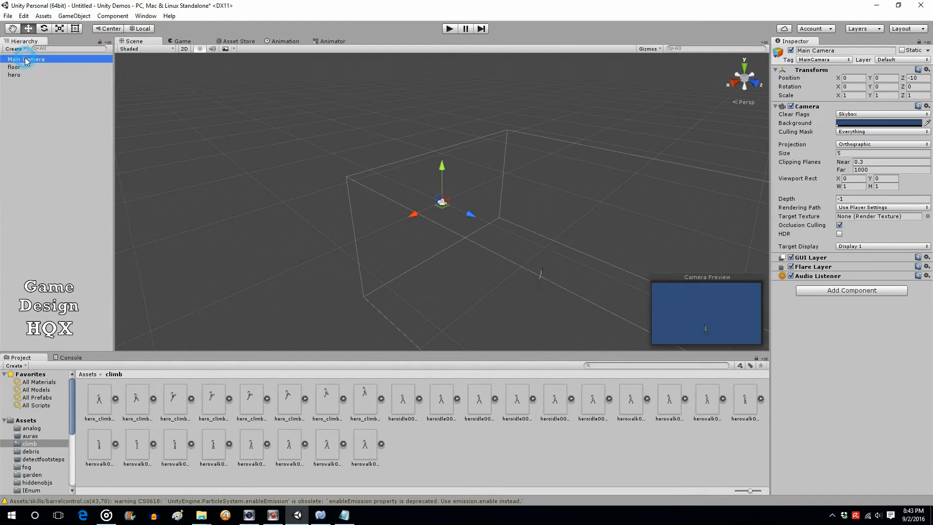
left_click(24, 102)
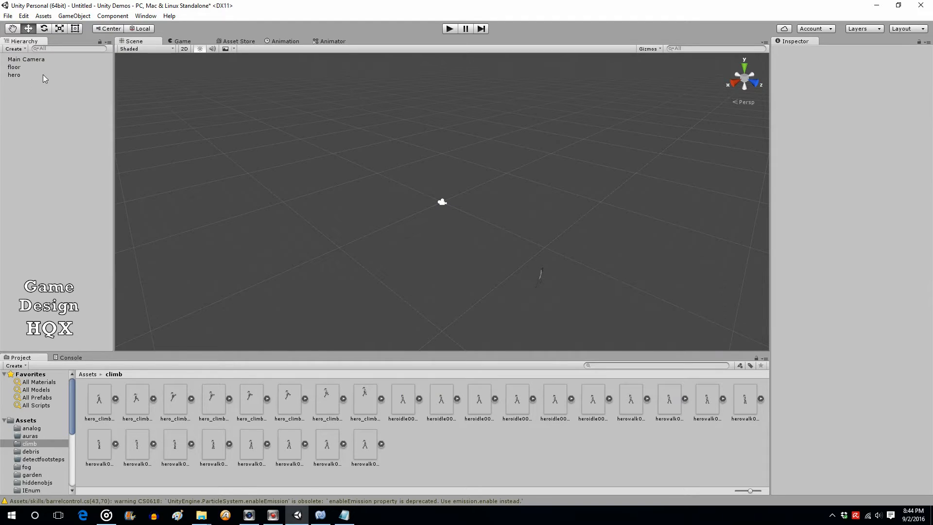
left_click(186, 49)
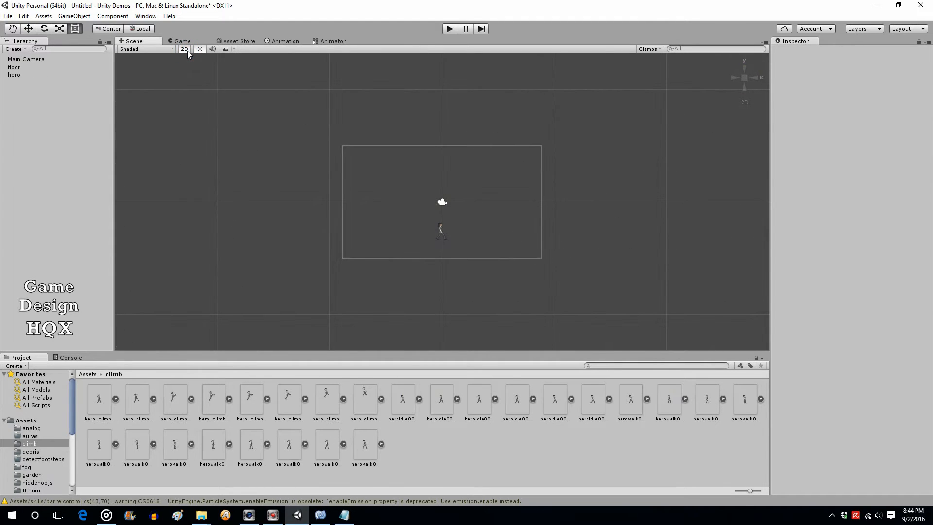
scroll(499, 166, "up", 5)
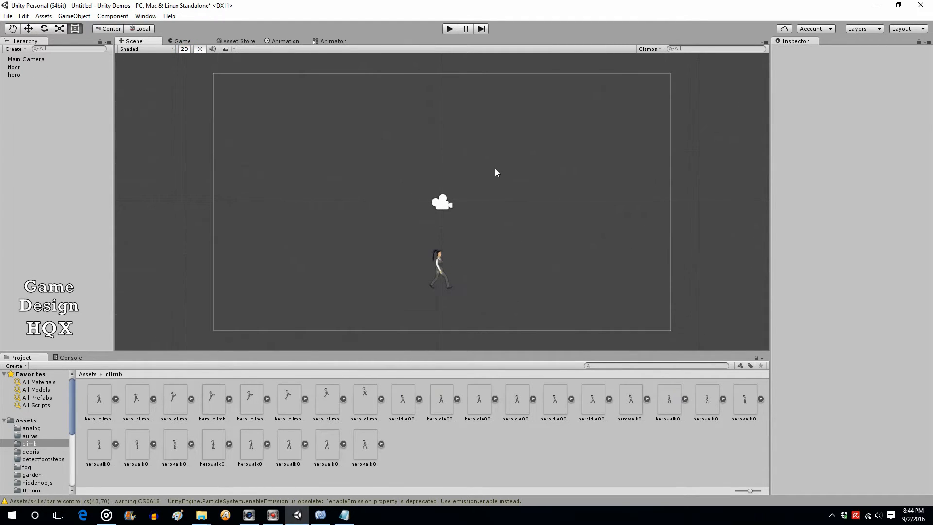
With hero selected, show the Animation window in place of the Scene view
left_click(14, 76)
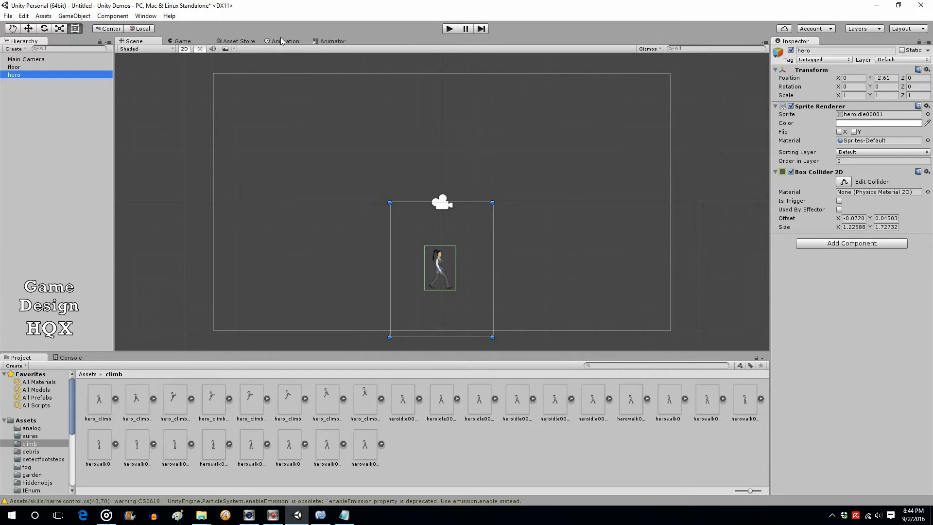
right_click(144, 43)
mouse_move(167, 77)
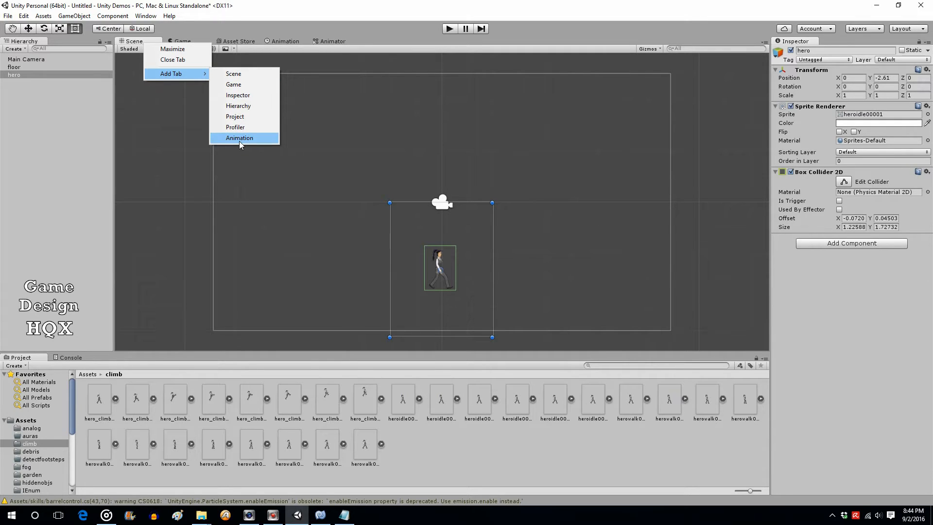
left_click(343, 15)
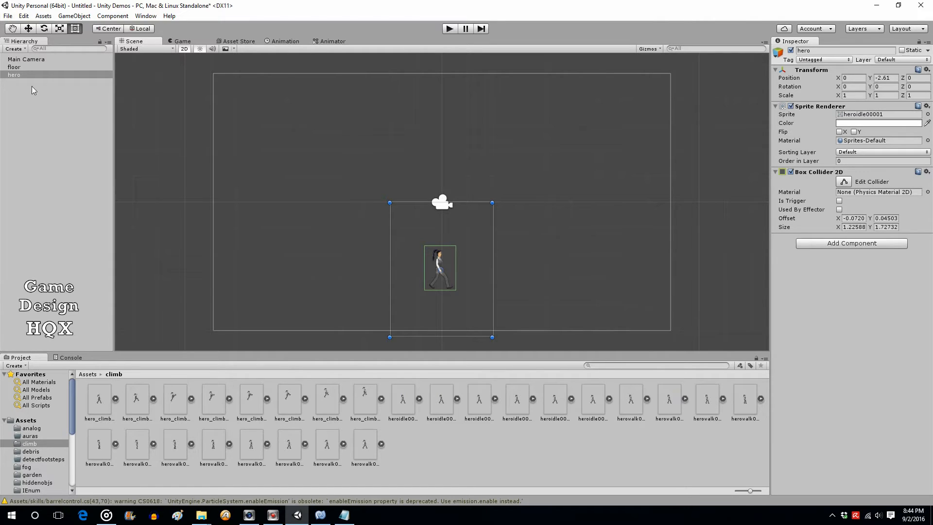
left_click(277, 42)
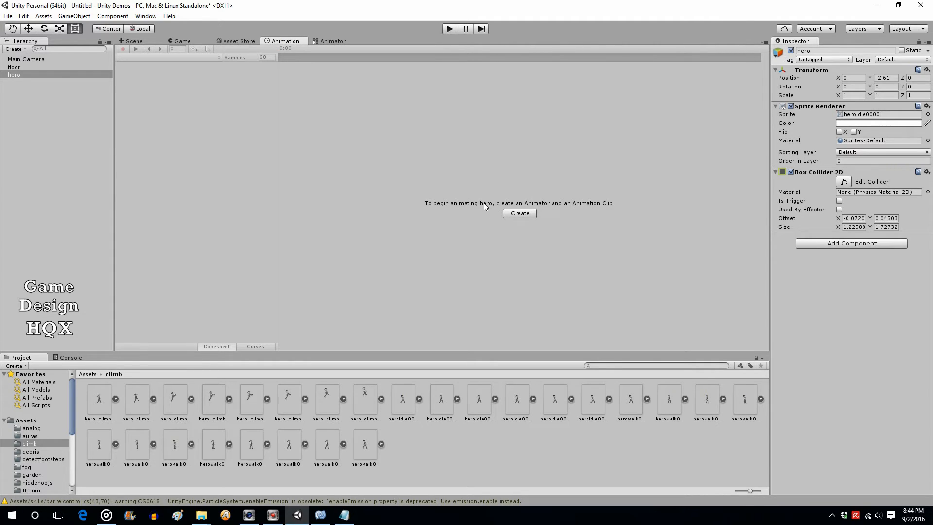
Create an animation clip named idle and set its Samples from 60 to 12
left_click(520, 214)
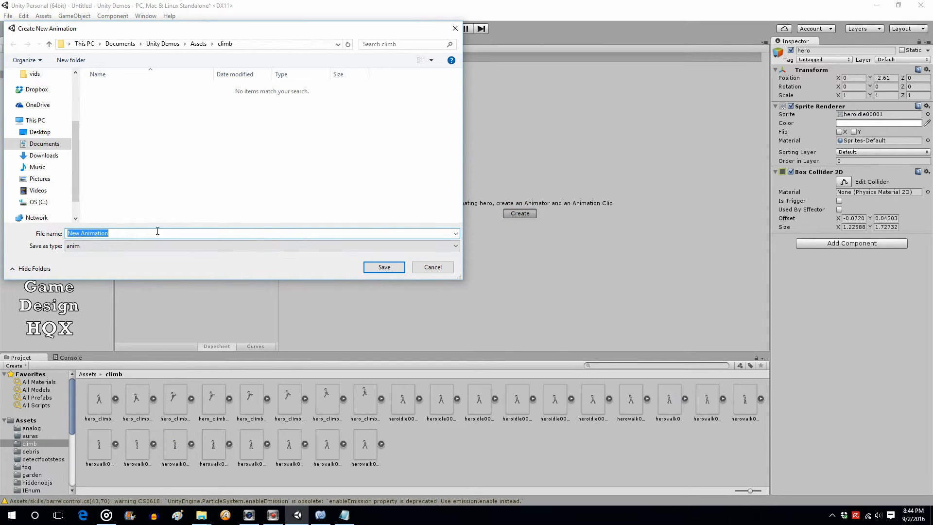
type("idle")
left_click(384, 266)
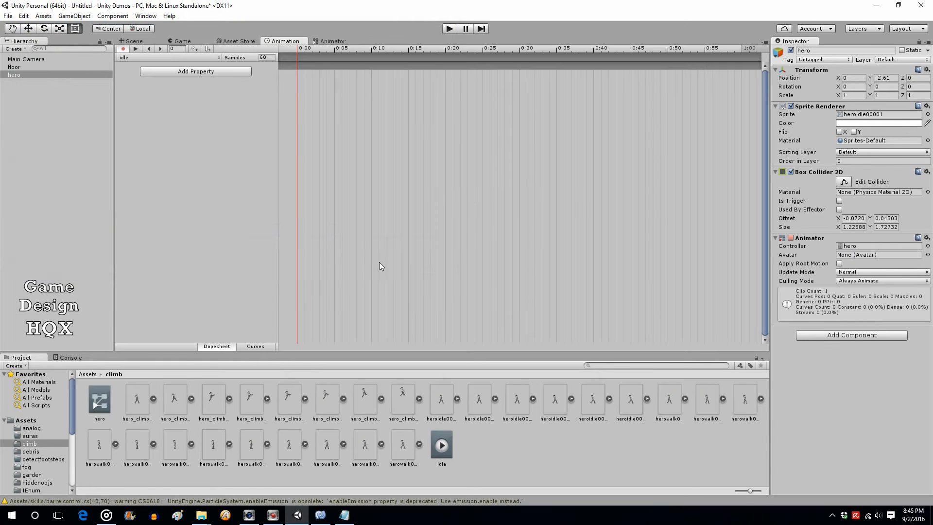
left_click(271, 57)
left_click(272, 58)
type("12")
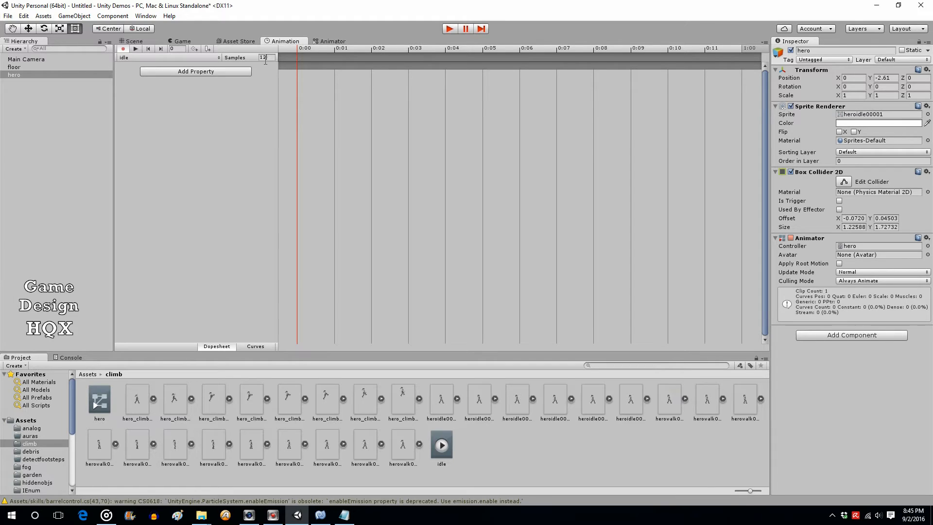
Add six heroidle sprites at once as the idle clip's first keyframes
left_click(442, 403)
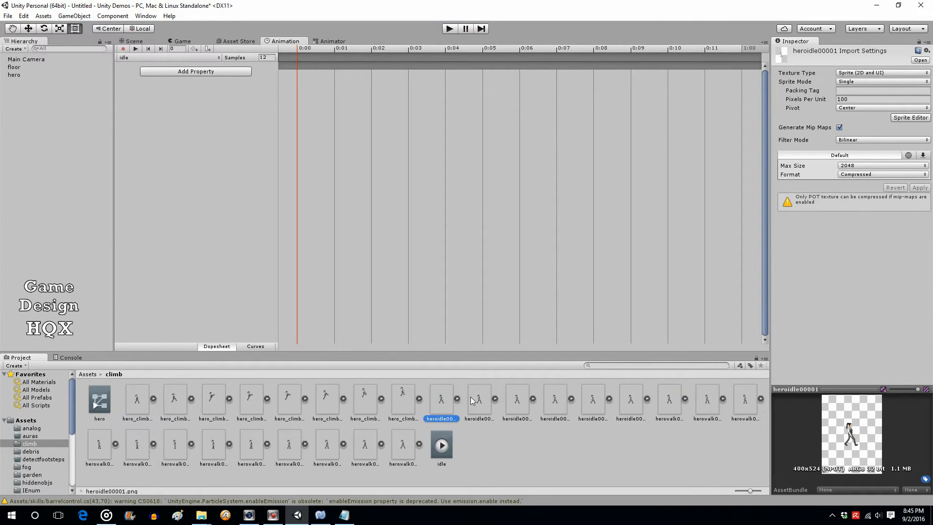
left_click(637, 392, "shift")
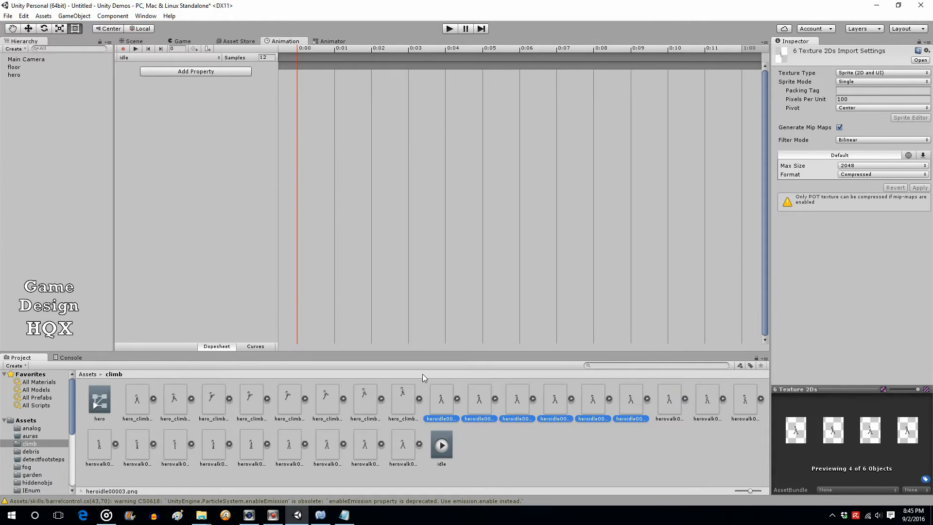
left_click_drag(437, 404, 295, 64)
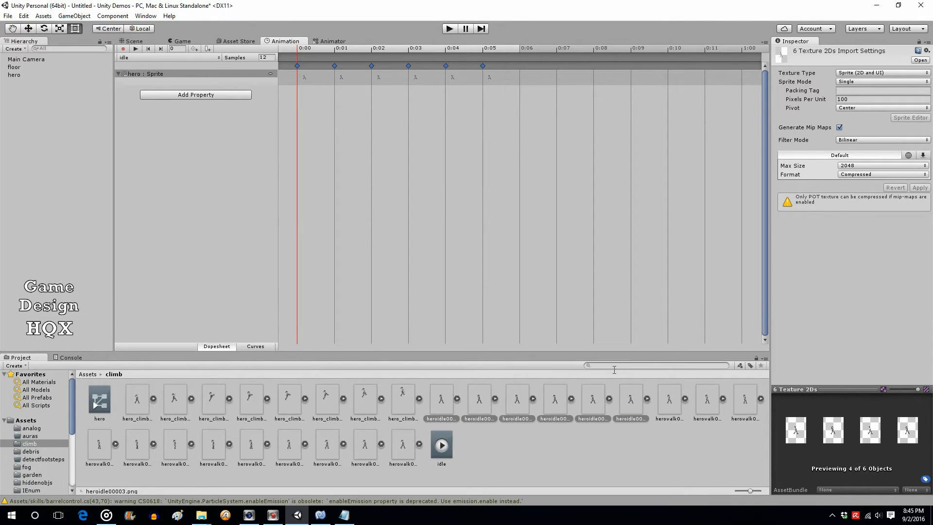
Add heroidle00005, 00004, 00003 and 00002 as keyframes at 0:06 through 0:09
left_click(604, 428)
left_click(600, 403)
left_click_drag(600, 404, 528, 78)
left_click_drag(554, 409, 563, 83)
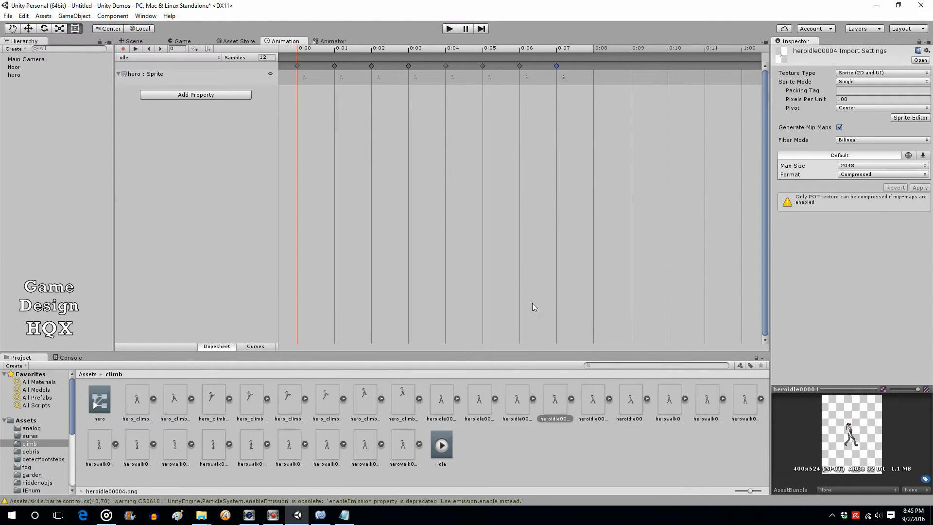
left_click_drag(521, 395, 600, 80)
left_click(486, 403)
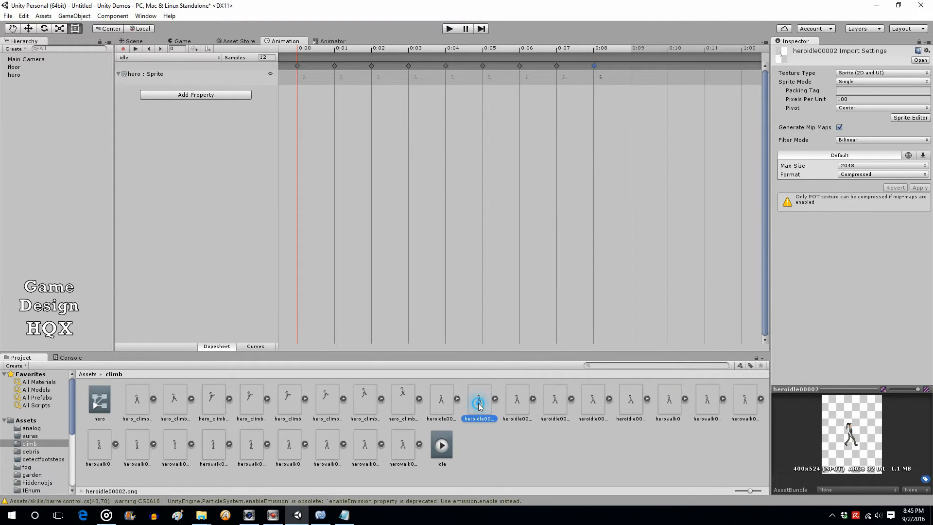
left_click_drag(479, 406, 639, 90)
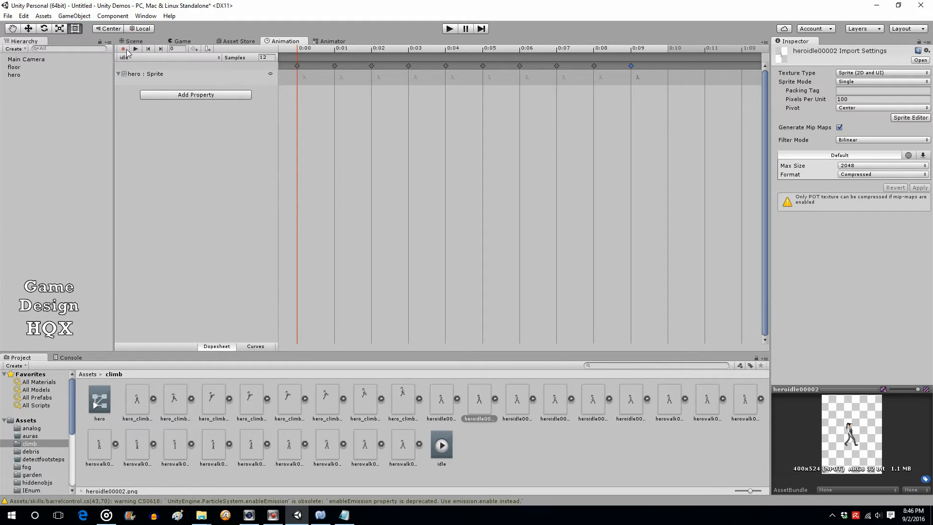
Create a new animation clip saved as 'jump' with Samples set to 12
left_click(218, 58)
left_click(176, 81)
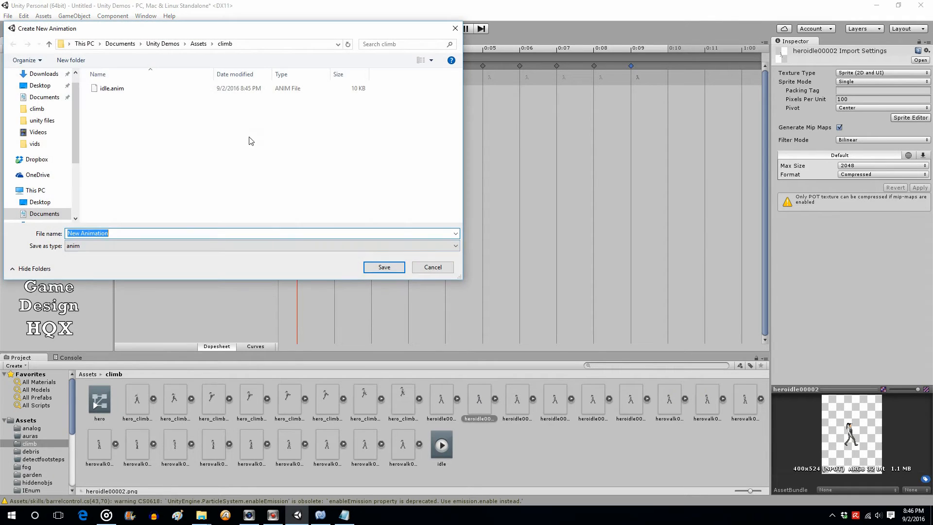
type("jump")
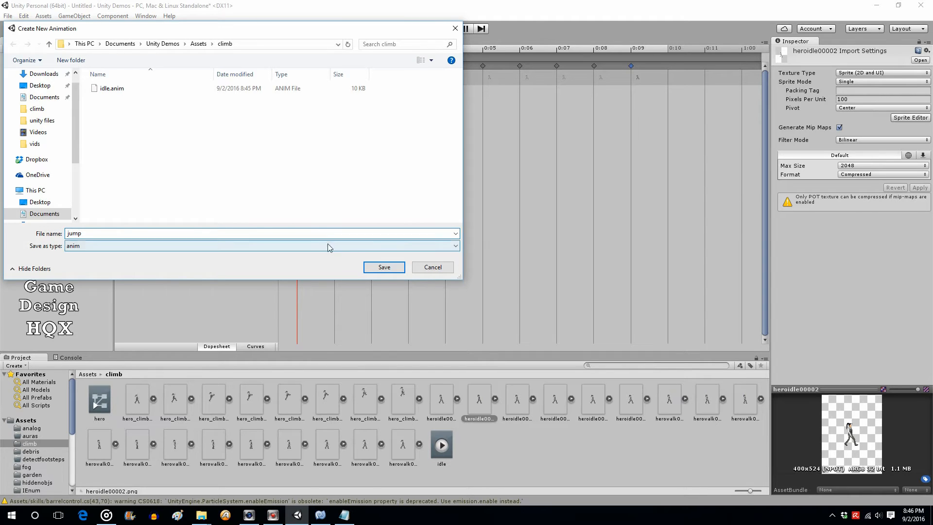
left_click(383, 267)
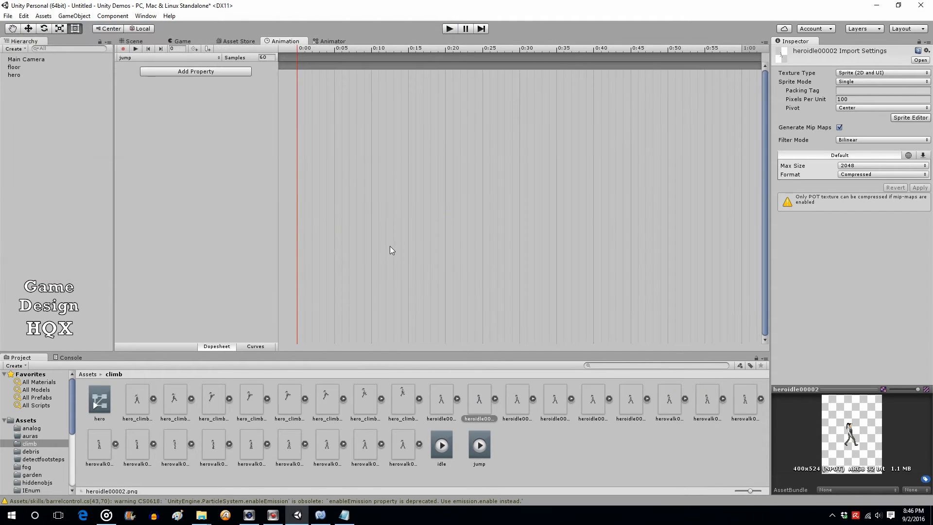
left_click(274, 58)
type("12")
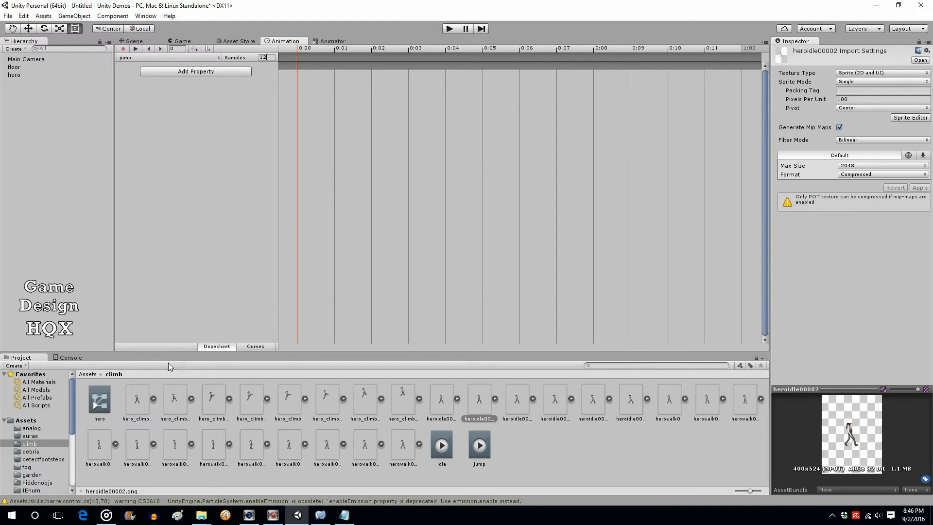
Key hero_climb_1 and three more climb sprites onto jump frames 0:00–0:03, then show the Scene
left_click(141, 399)
left_click_drag(139, 402, 307, 65)
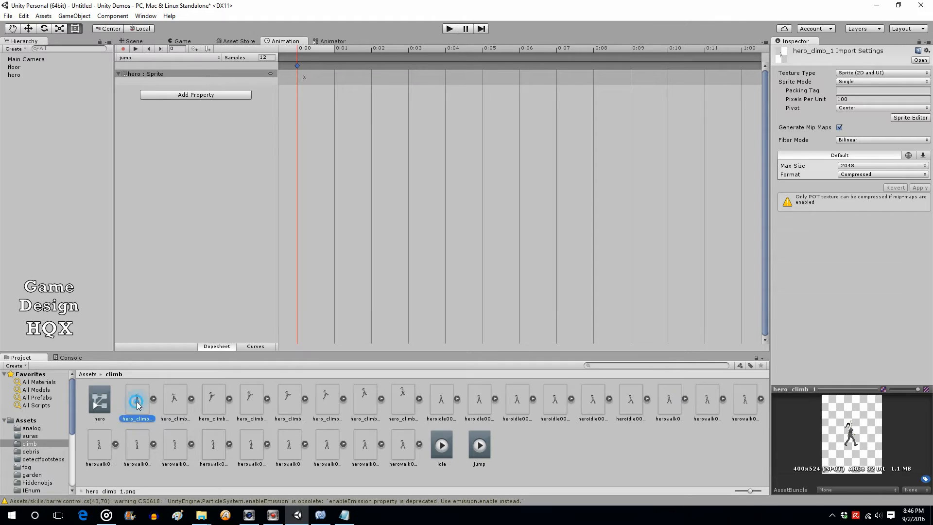
left_click_drag(137, 401, 319, 84)
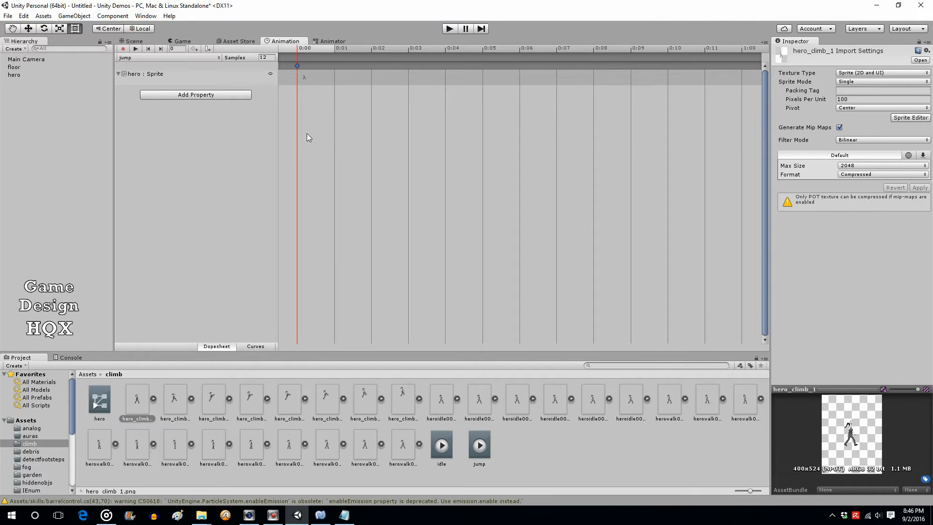
left_click_drag(133, 401, 332, 84)
left_click_drag(136, 405, 373, 85)
left_click_drag(136, 395, 412, 77)
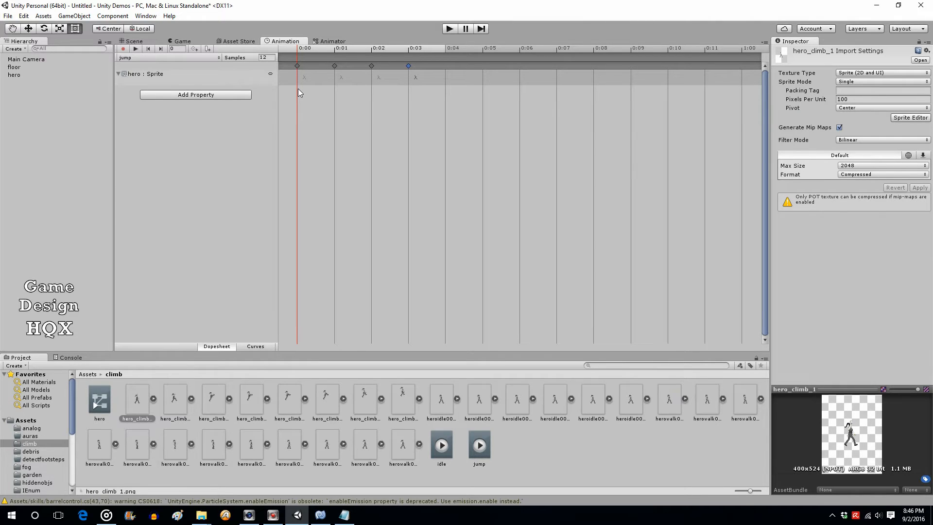
left_click(135, 42)
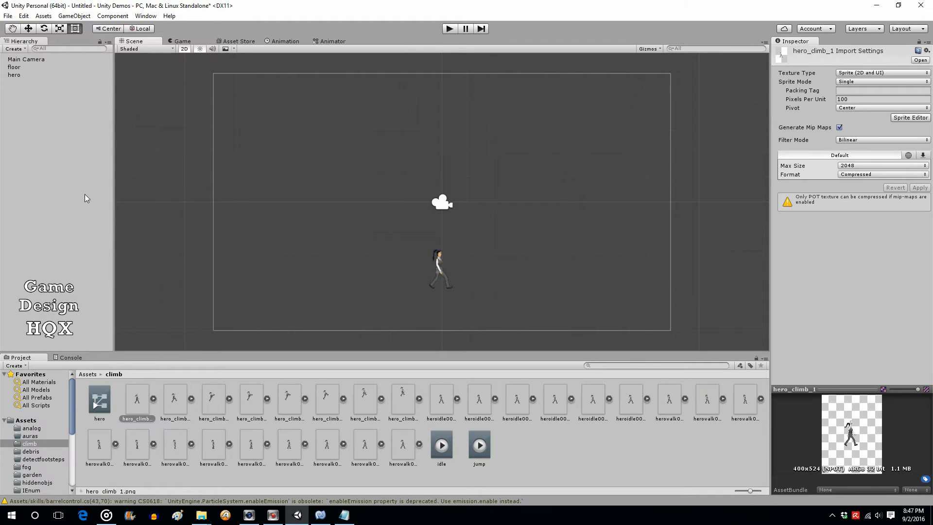
In the hero's Animator graph, bring Exit and Any State into view, raise idle, move jump down-right
left_click(332, 43)
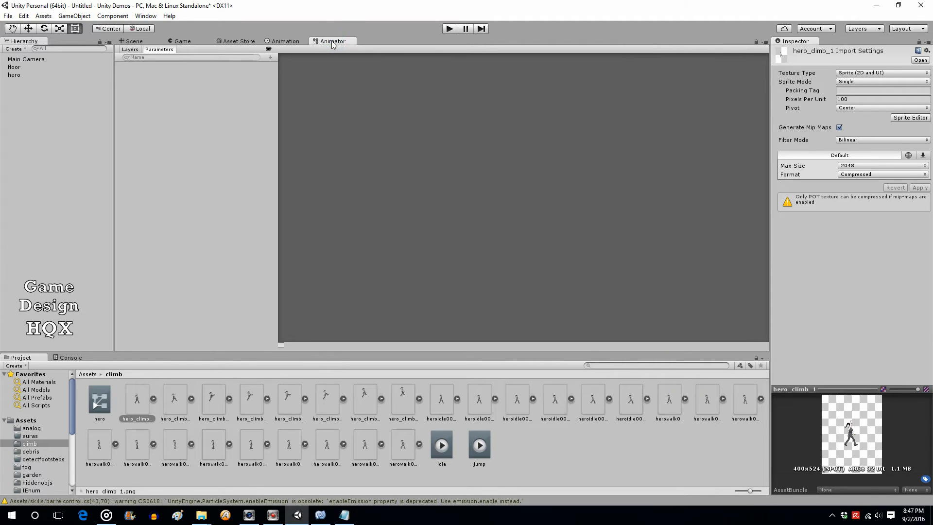
left_click(13, 75)
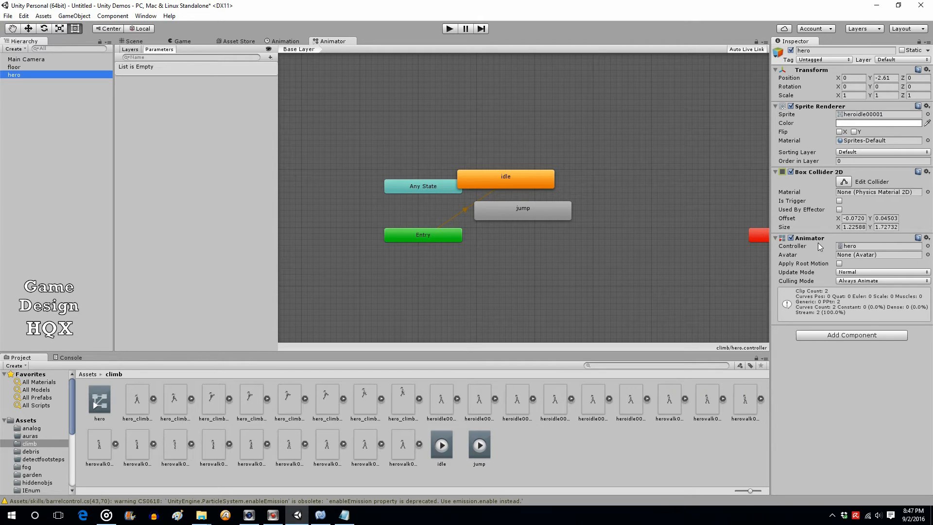
left_click_drag(754, 236, 594, 154)
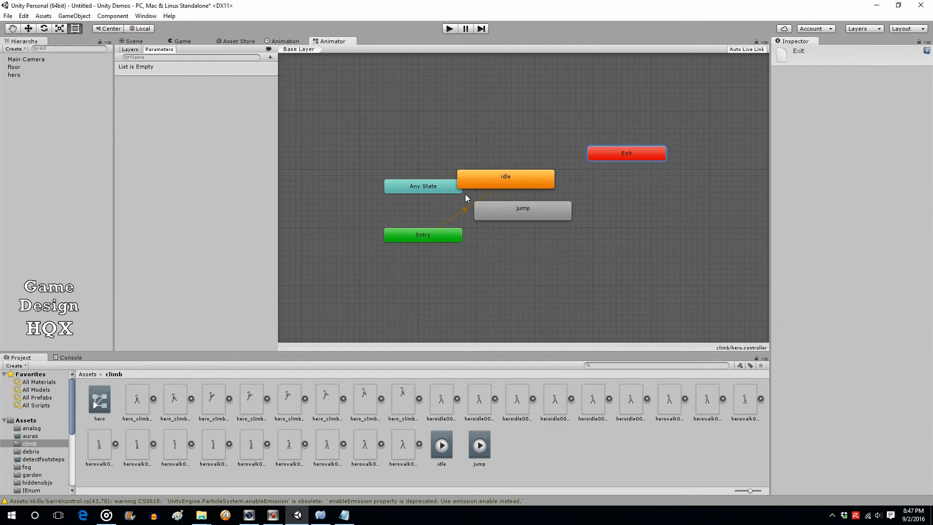
left_click_drag(431, 188, 389, 170)
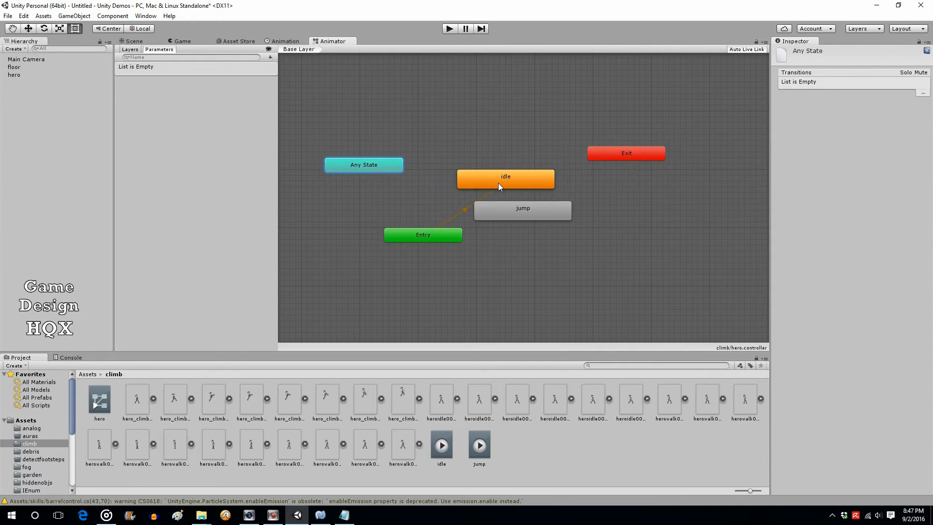
left_click_drag(499, 186, 483, 157)
left_click(526, 210)
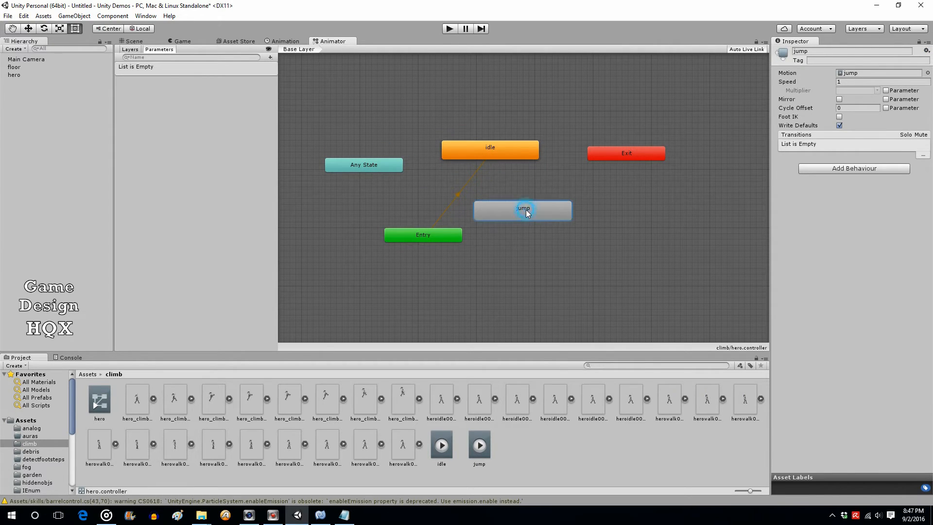
left_click_drag(527, 212, 576, 238)
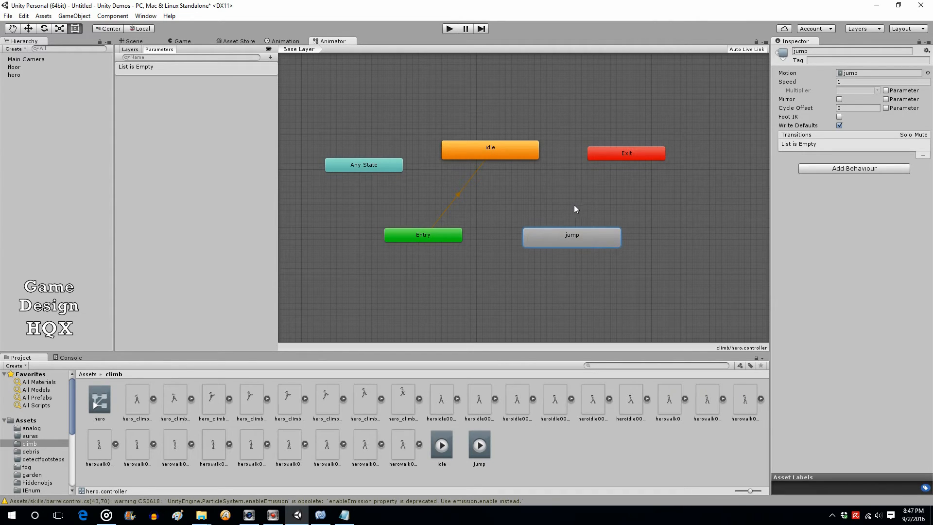
Make a transition from idle to jump and another from jump back to idle
right_click(496, 150)
left_click(516, 157)
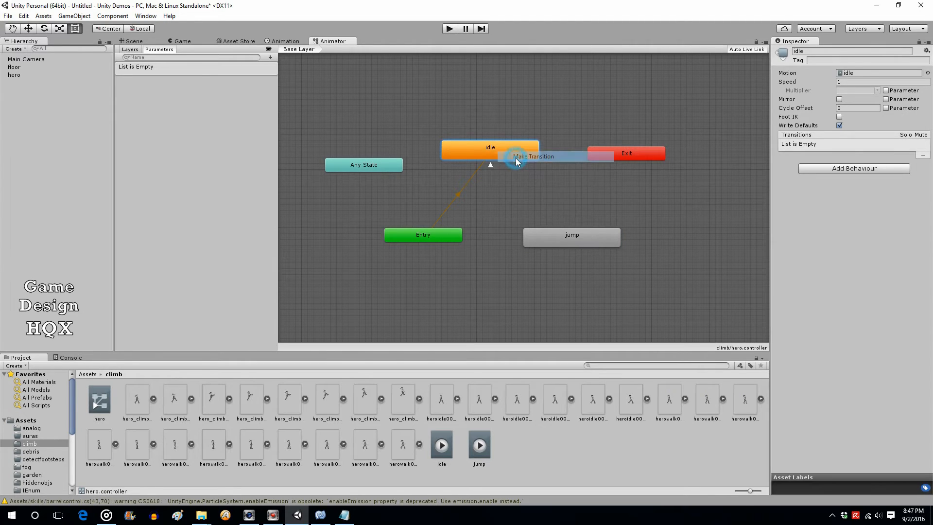
left_click(557, 237)
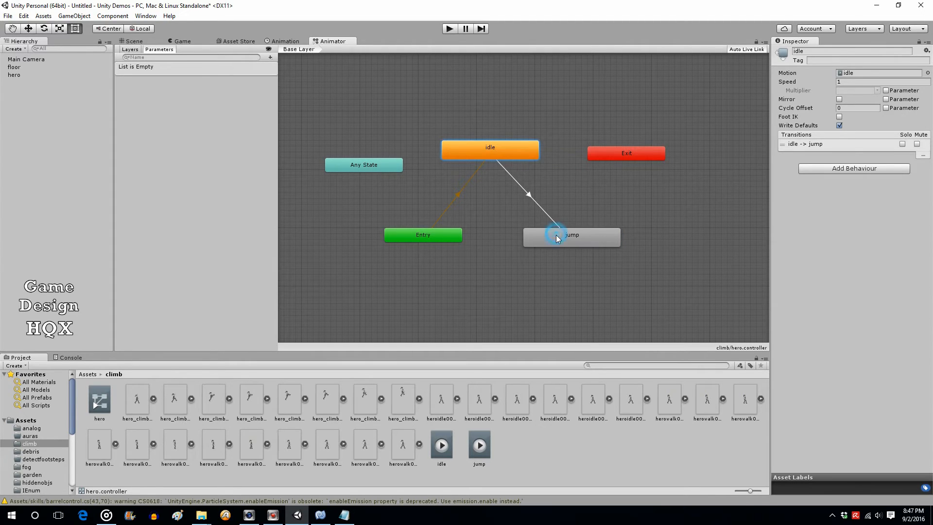
right_click(584, 234)
left_click(605, 240)
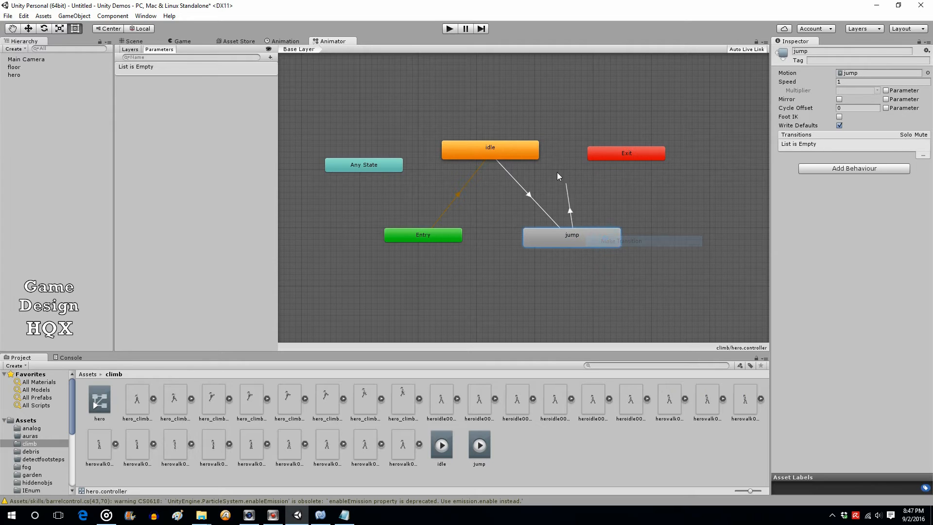
left_click(523, 154)
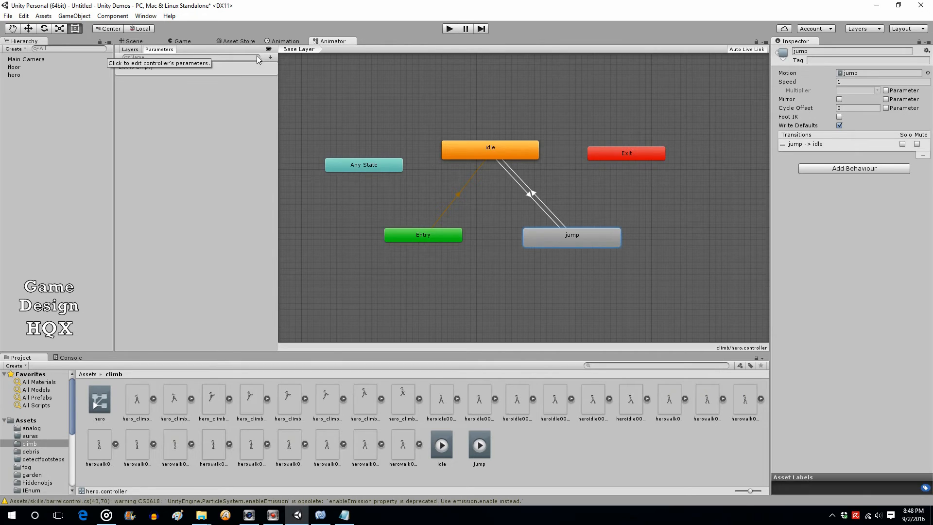
Add a Trigger parameter named jumpTrig in the Animator's Parameters list
left_click(270, 57)
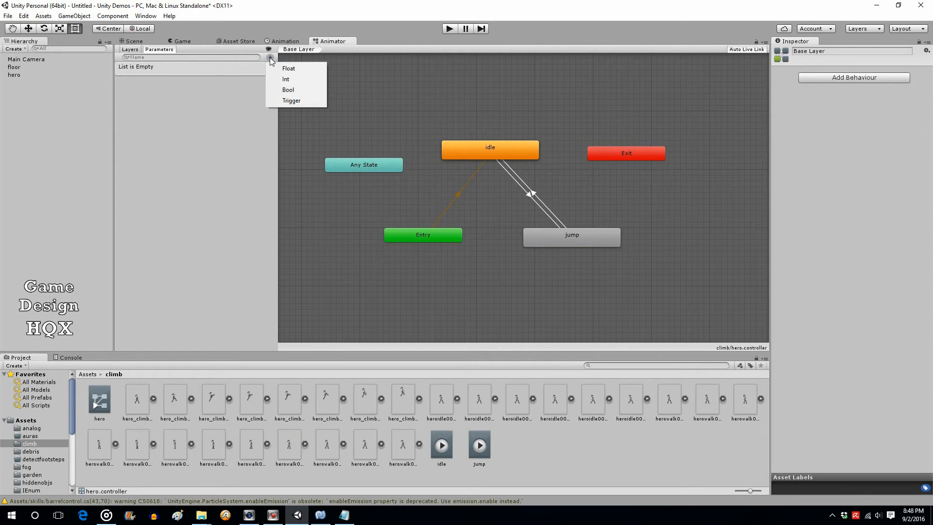
left_click(294, 101)
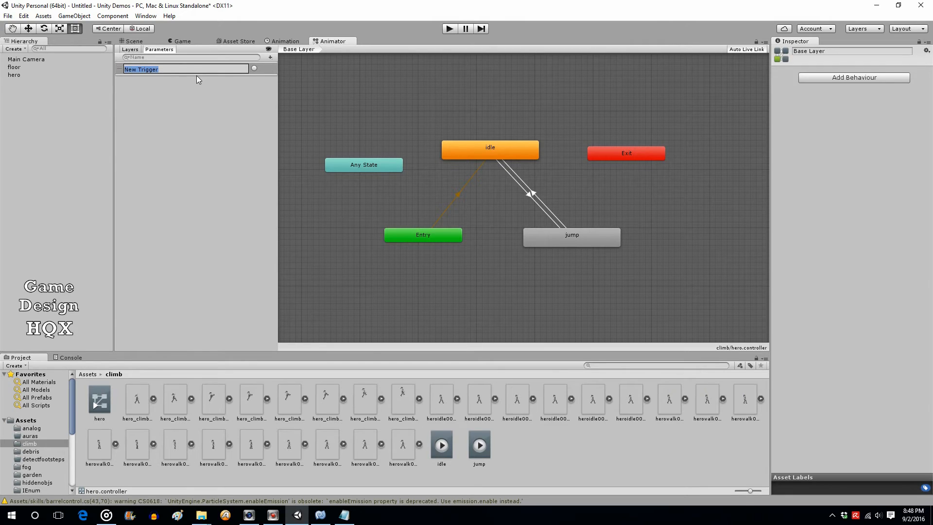
type("jumpT")
type("rig")
left_click(270, 57)
left_click(270, 57)
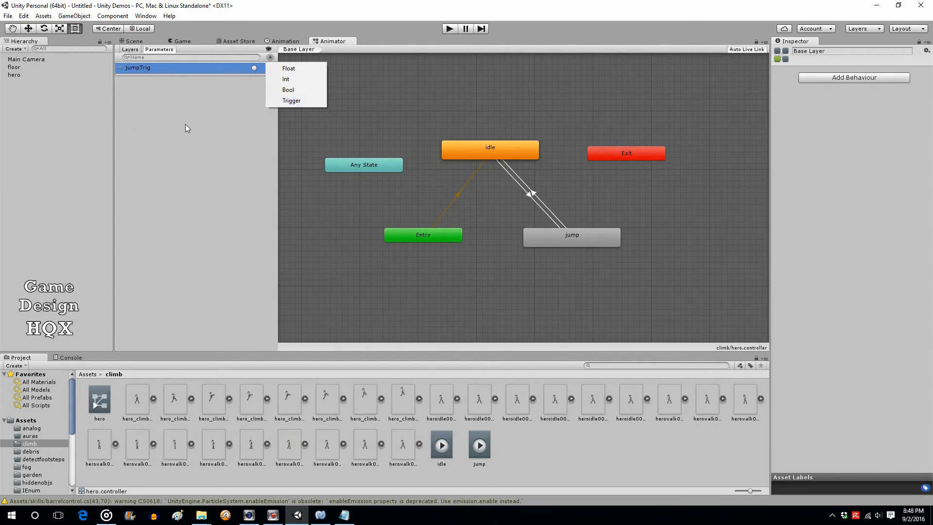
left_click(85, 132)
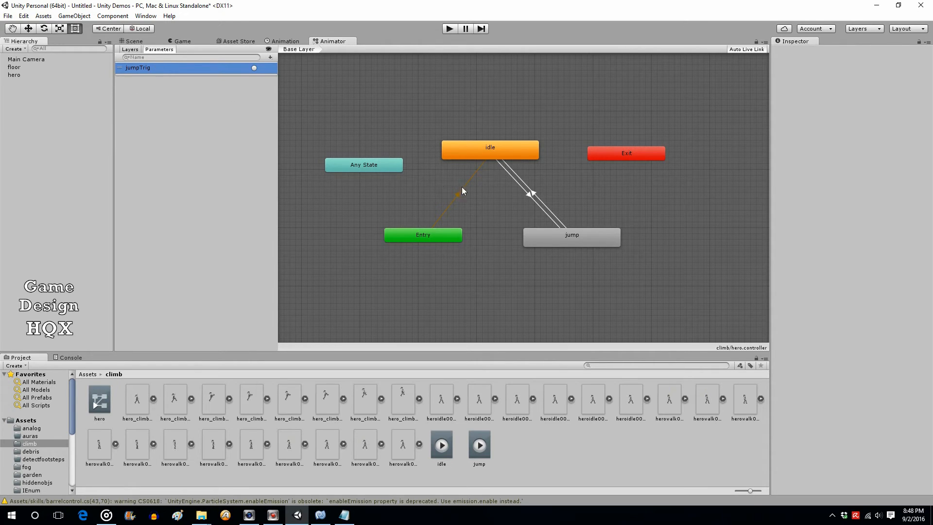
Give the idle-to-jump transition a jumpTrig condition and an Exit Time of 0
left_click(528, 195)
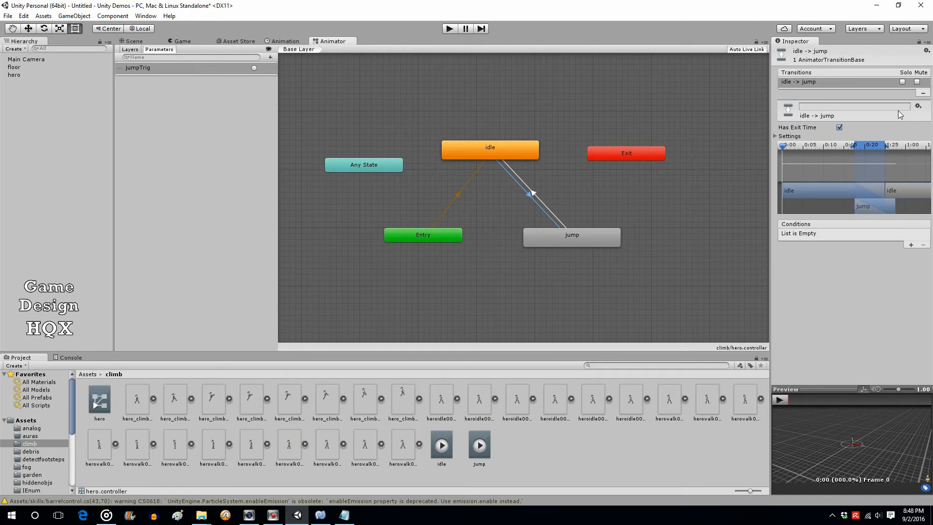
left_click(911, 245)
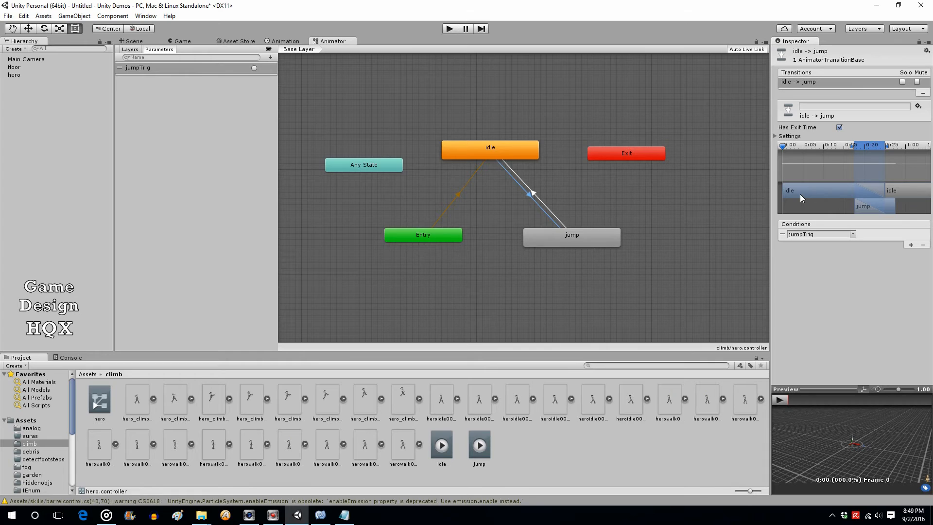
left_click(783, 136)
left_click(847, 145)
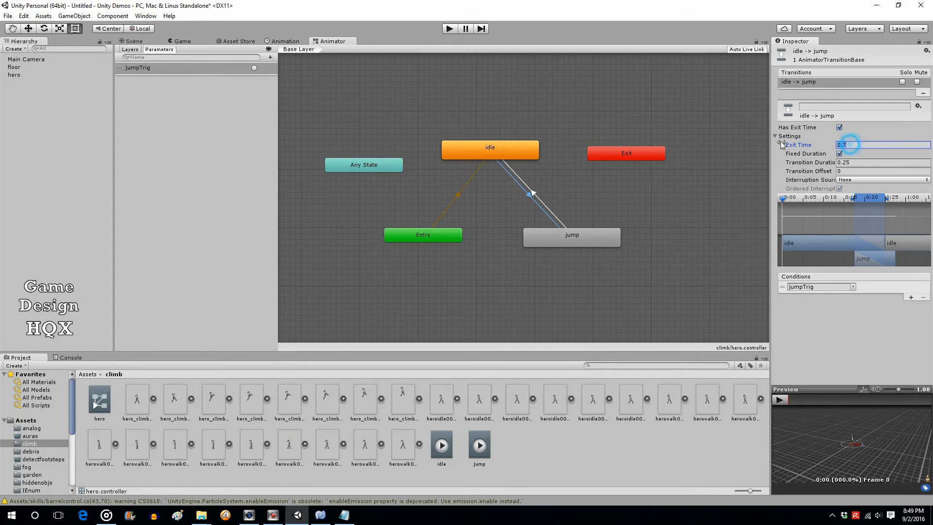
type("0")
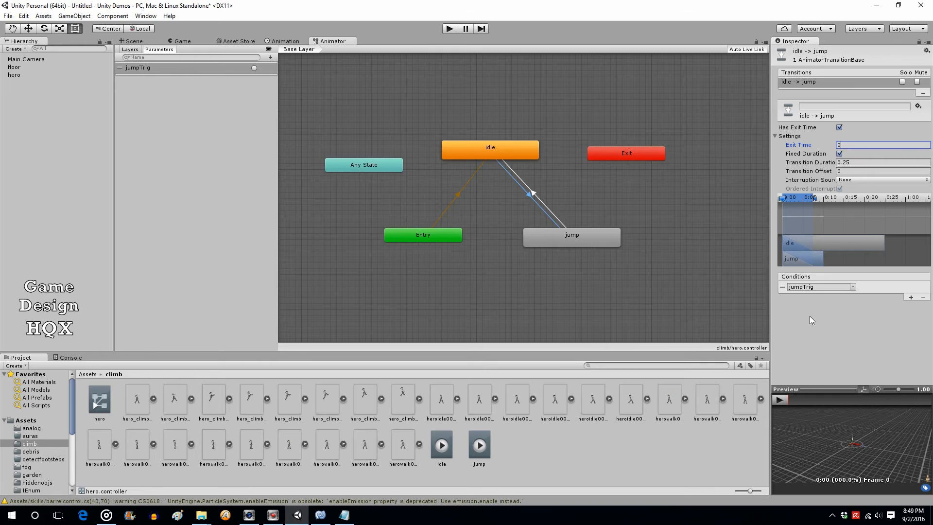
Edit the Exit Time of the jump-to-idle transition
left_click(534, 196)
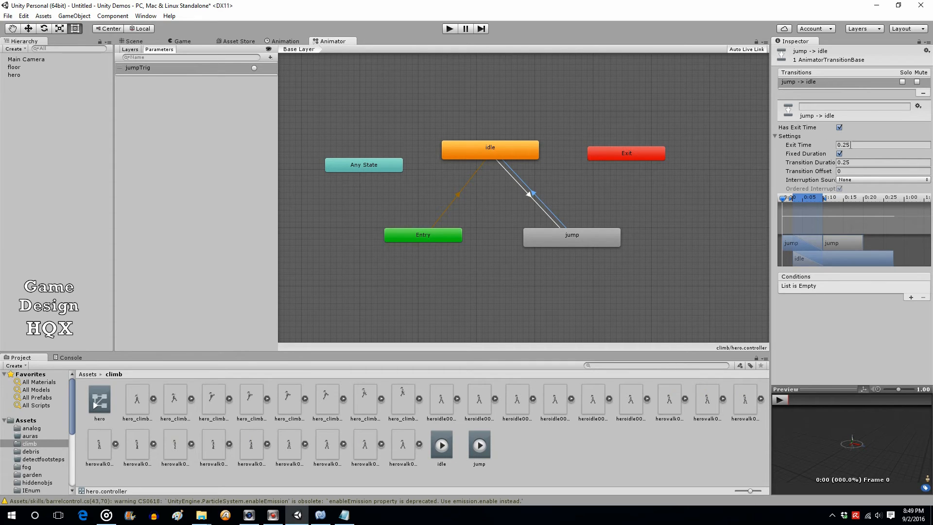
left_click(850, 144)
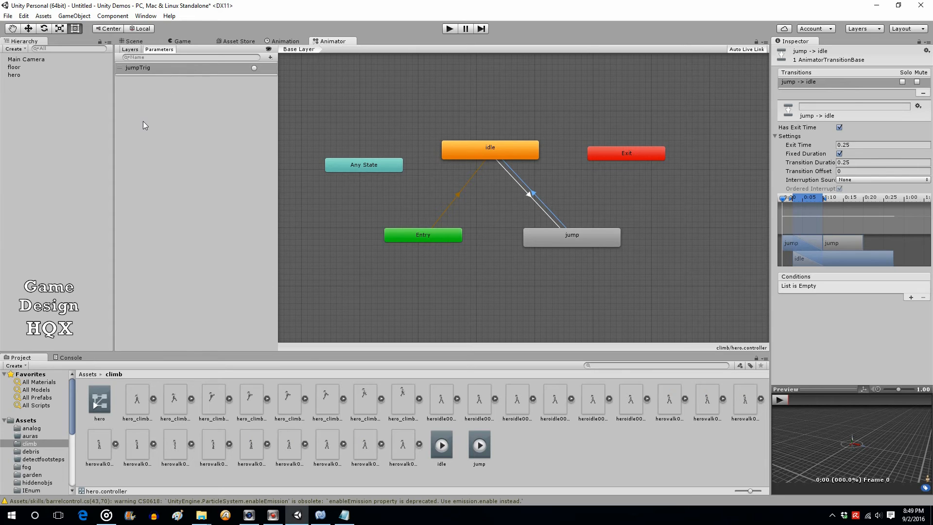
left_click(48, 127)
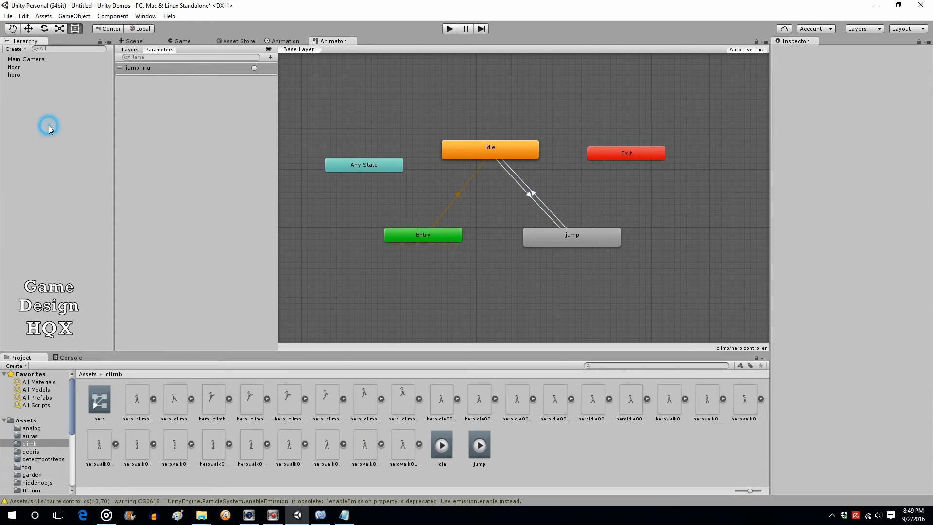
Create a new C# script named actions in the climb folder
left_click(136, 42)
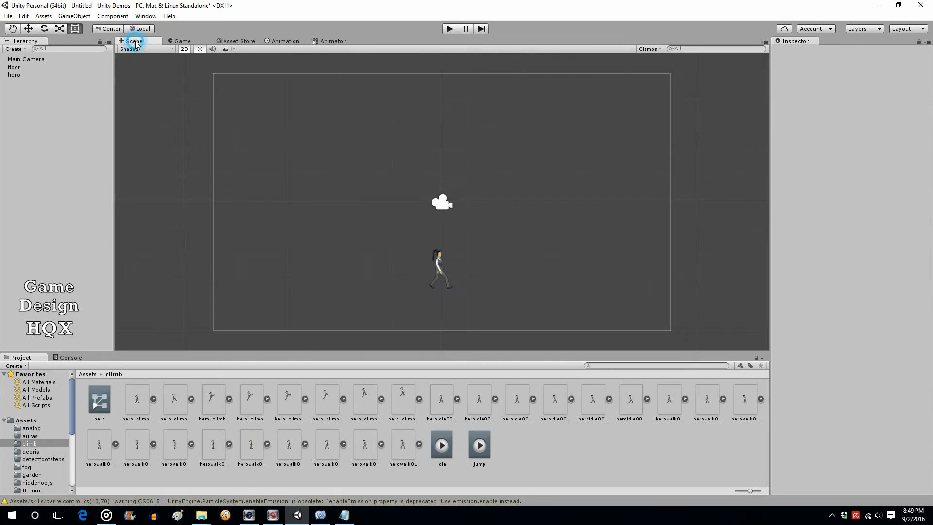
right_click(530, 433)
mouse_move(573, 268)
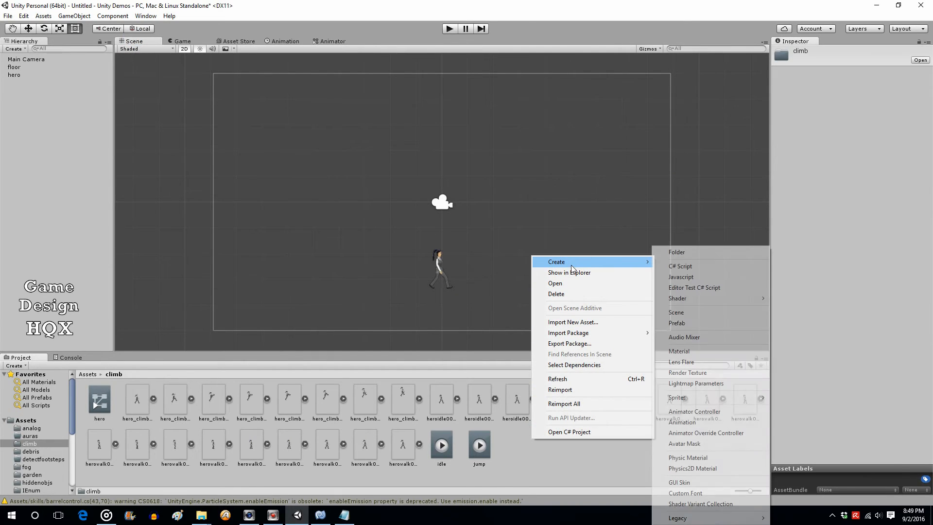
left_click(666, 266)
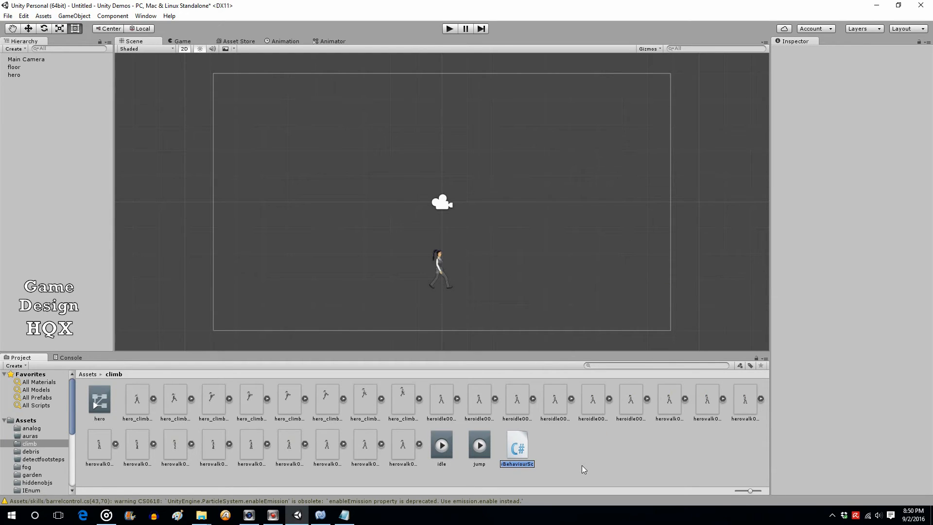
type("actions")
key("Return")
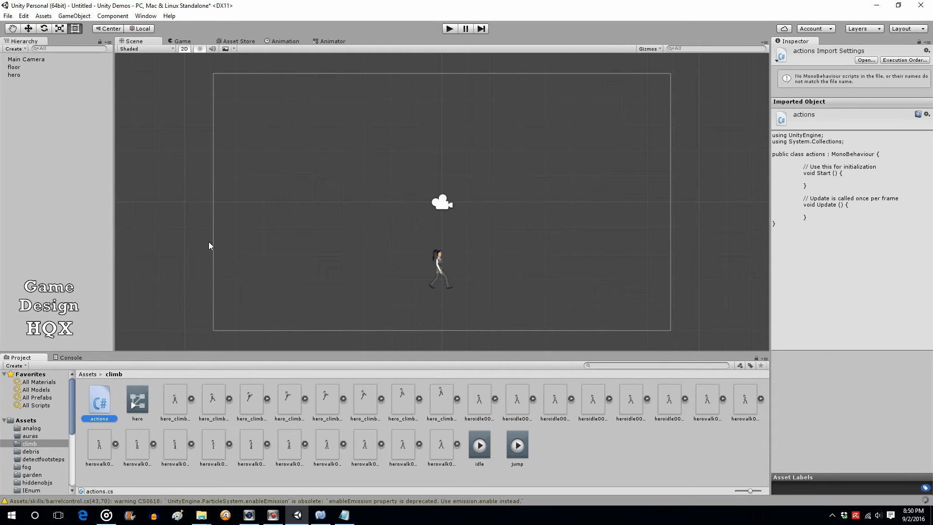
Attach the actions script to the hero as a component and open it
left_click(14, 75)
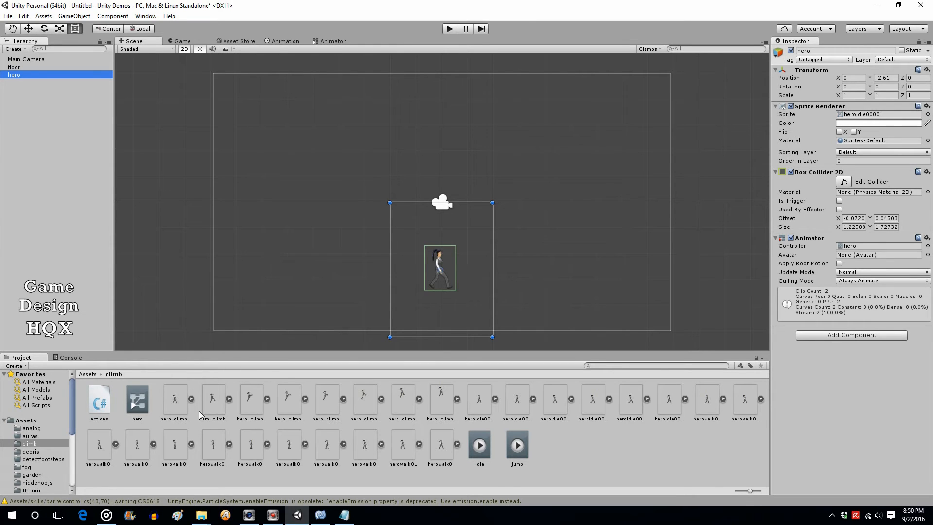
left_click_drag(109, 401, 848, 372)
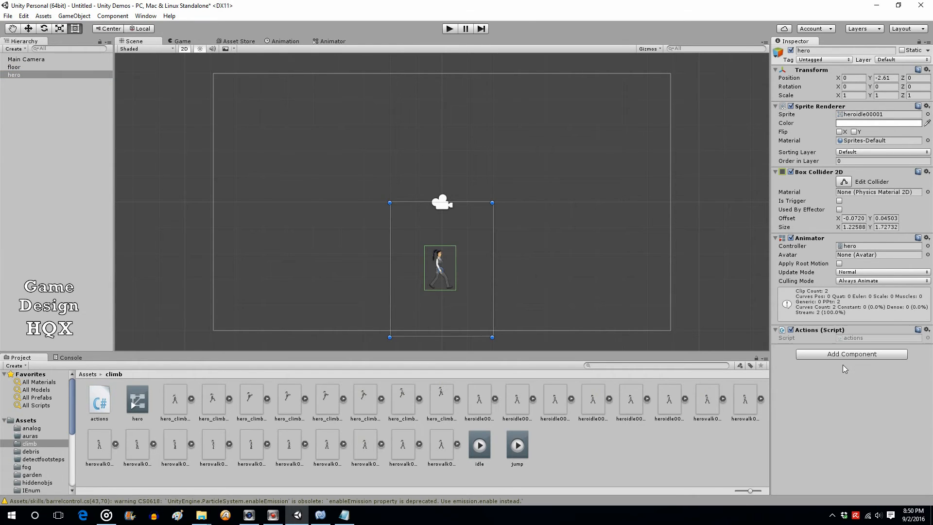
left_click(856, 338)
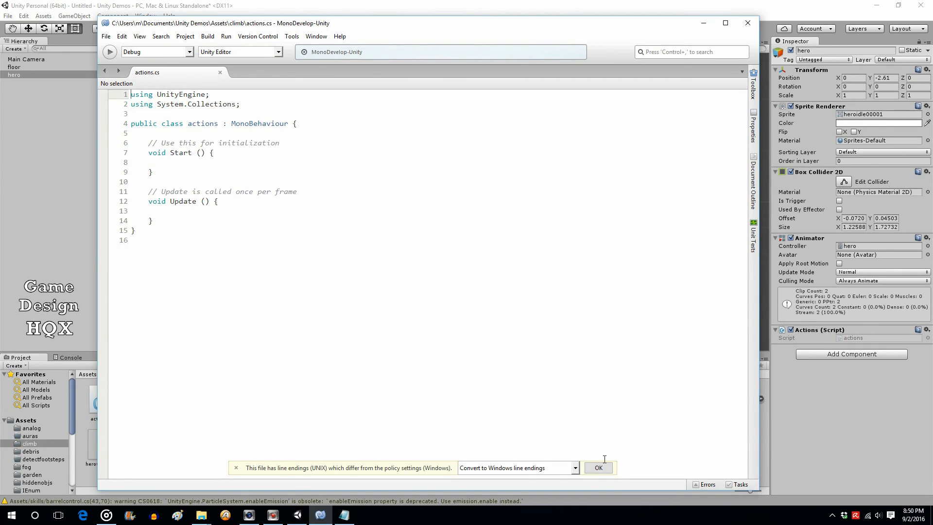
Declare 'public KeyCode jumpSkill;' at the top of the actions class, above Start()
left_click(599, 467)
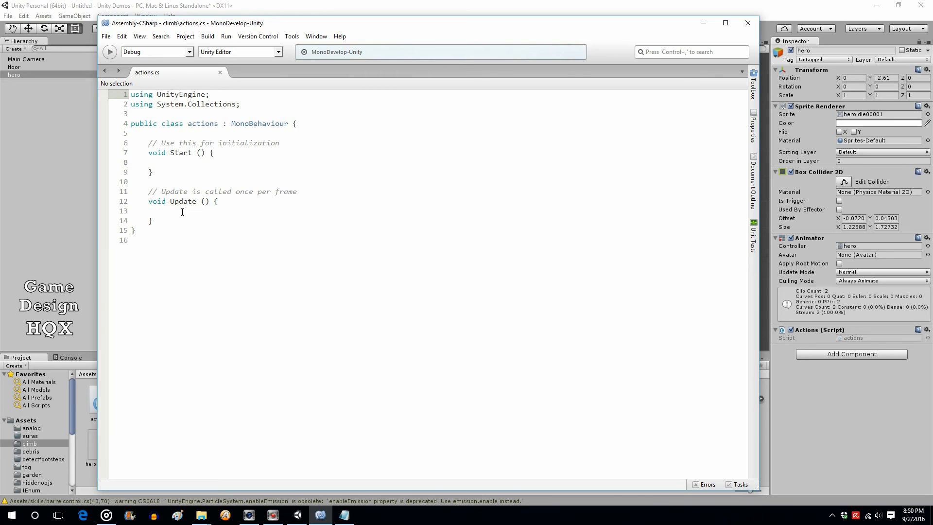
left_click(182, 212)
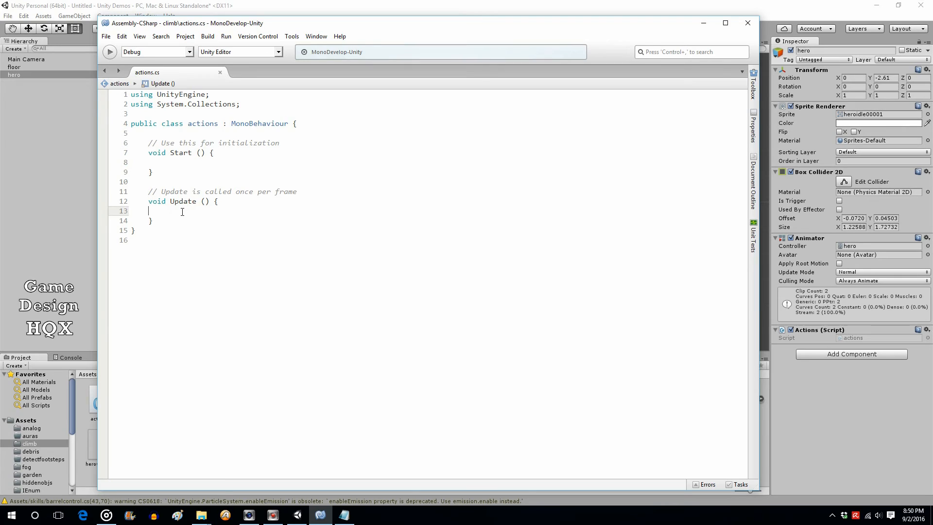
left_click(178, 138)
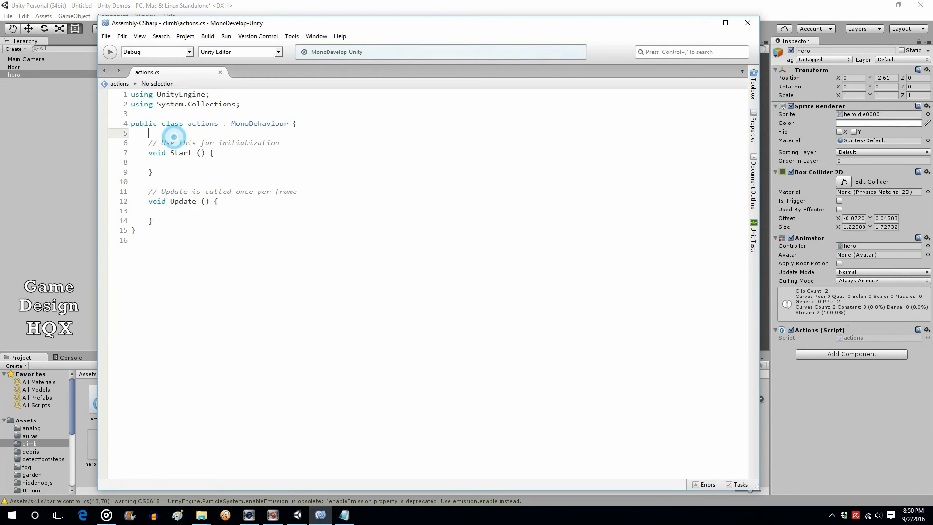
key("Return")
key("Return")
key("Up")
type("public ")
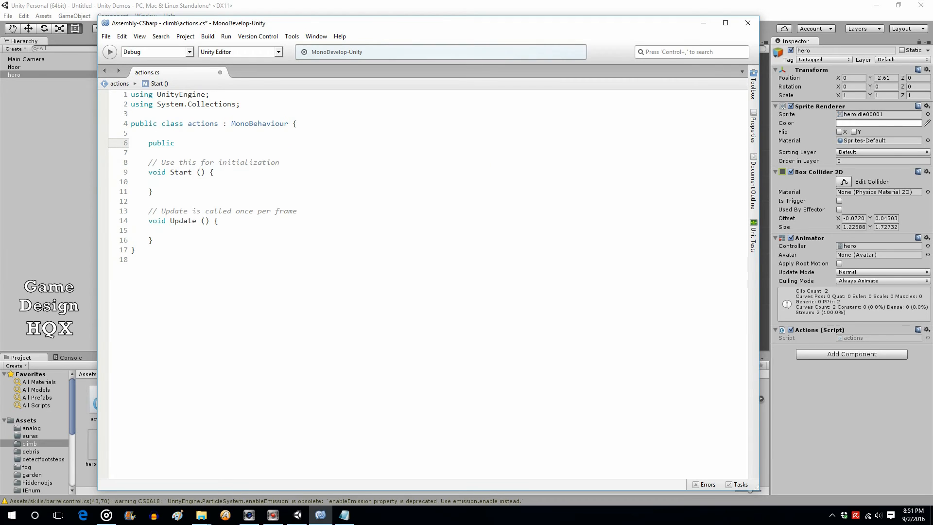
type("keyc")
key("Return")
type("jumpSkill;")
Save actions.cs and switch back to Unity
left_click(106, 37)
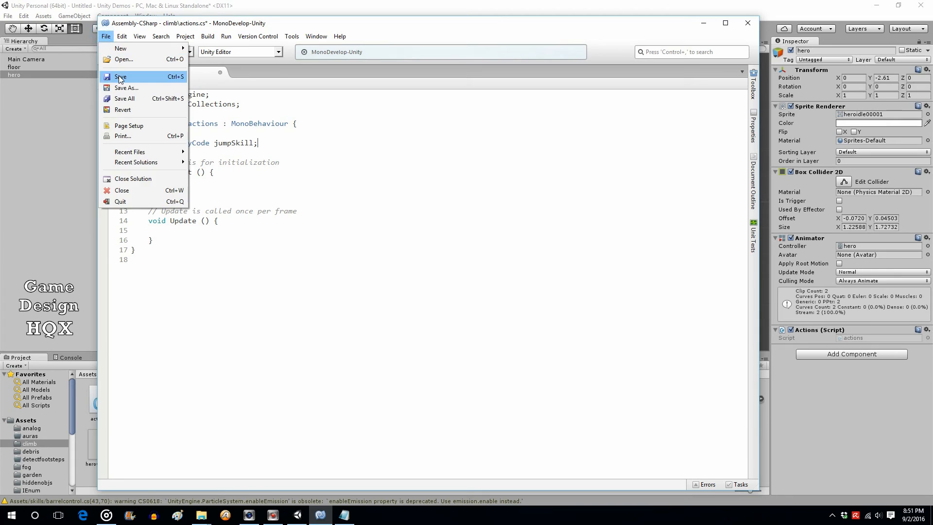
left_click(121, 77)
left_click(80, 6)
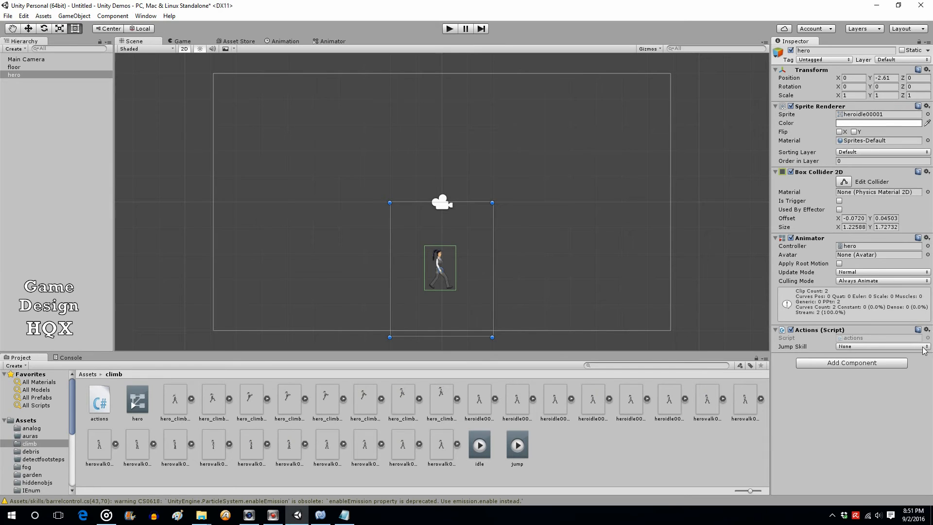
Set the hero's Jump Skill key to Space, then bring actions.cs back up in MonoDevelop
left_click(922, 347)
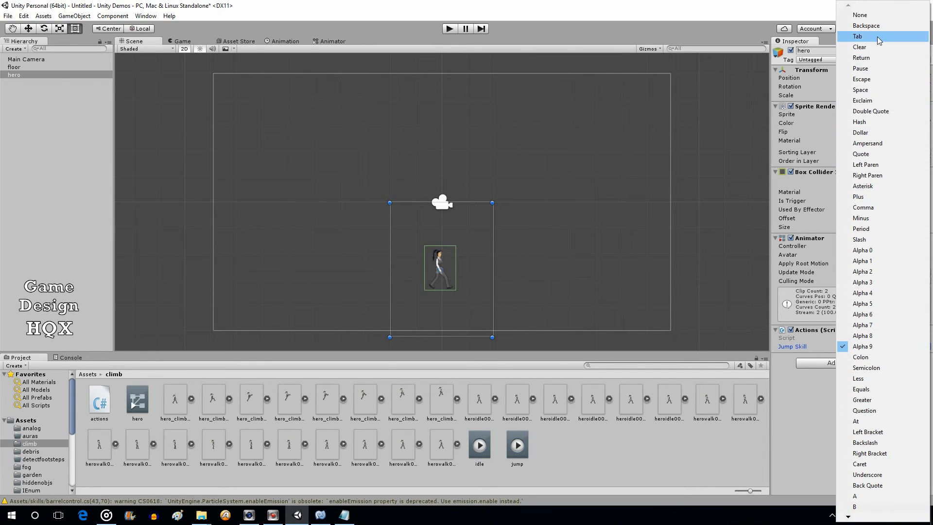
left_click(868, 90)
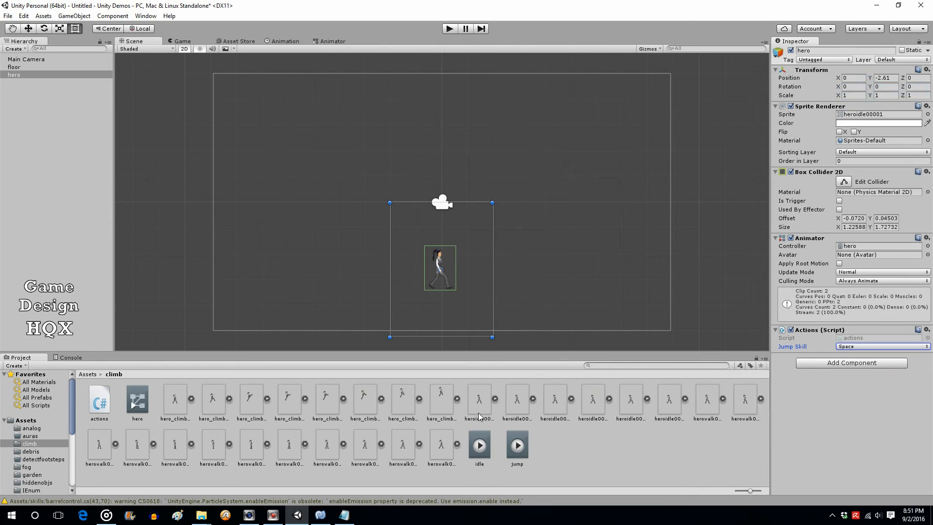
left_click(321, 514)
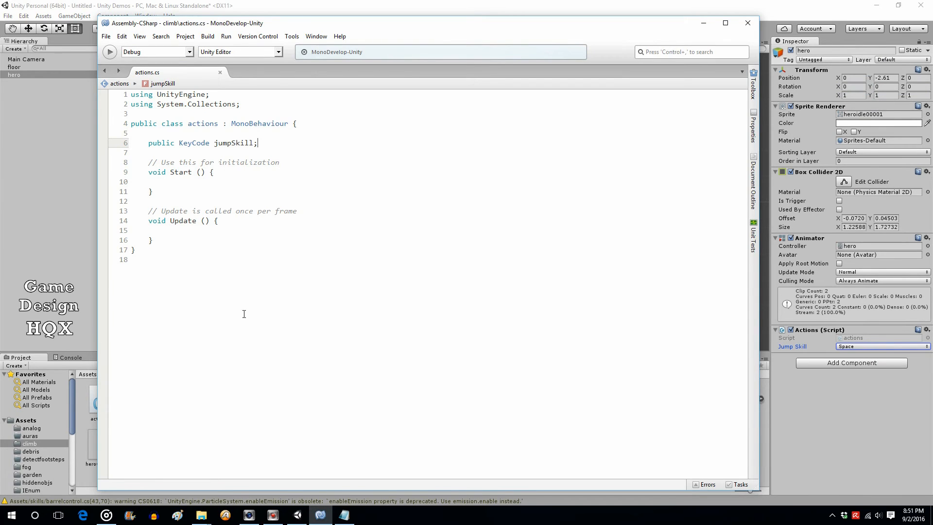
Add an if (Input.GetKeyDown(jumpSkill)) condition on a new line inside Update
left_click(175, 234)
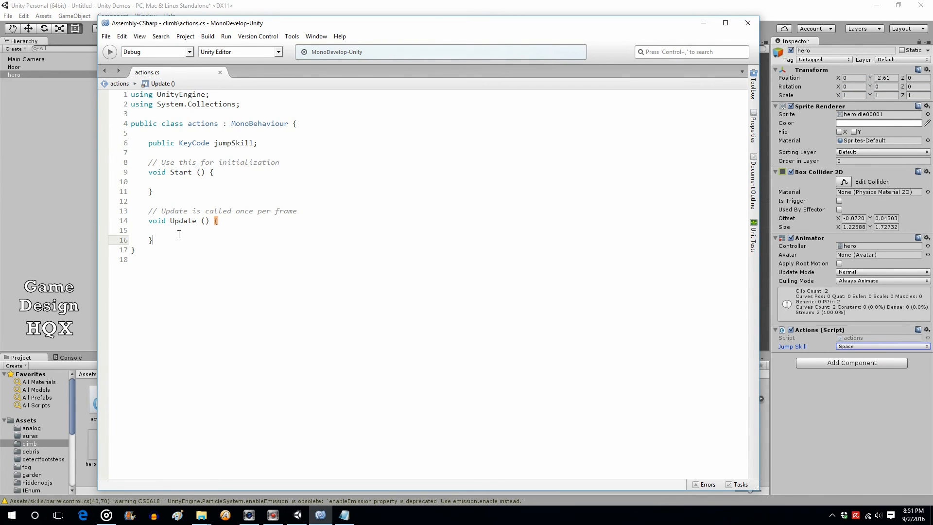
left_click(176, 228)
key("Return")
key("Up")
key("Up")
type("if (")
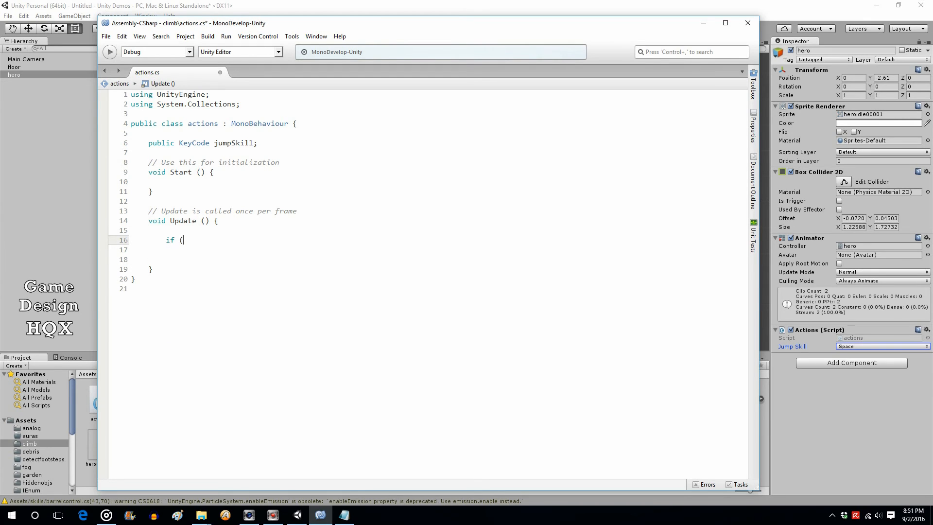
type("Input")
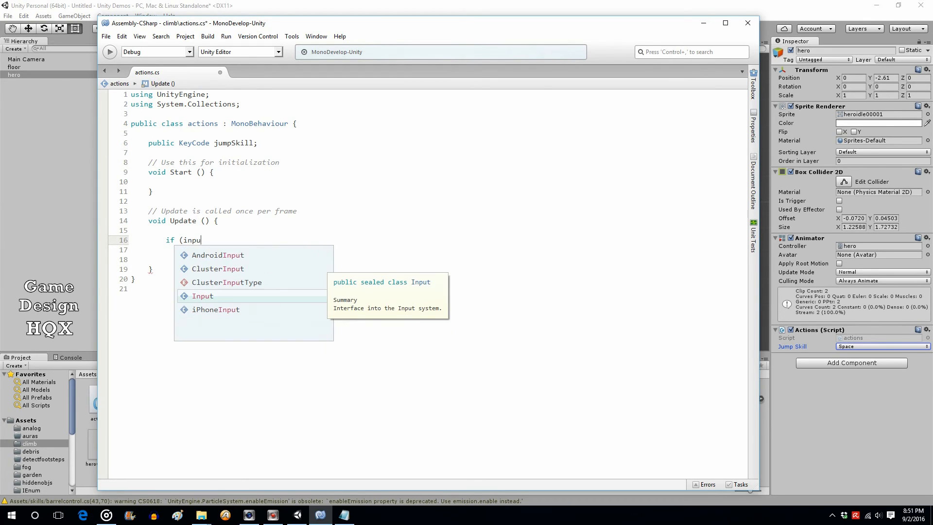
type(".getke")
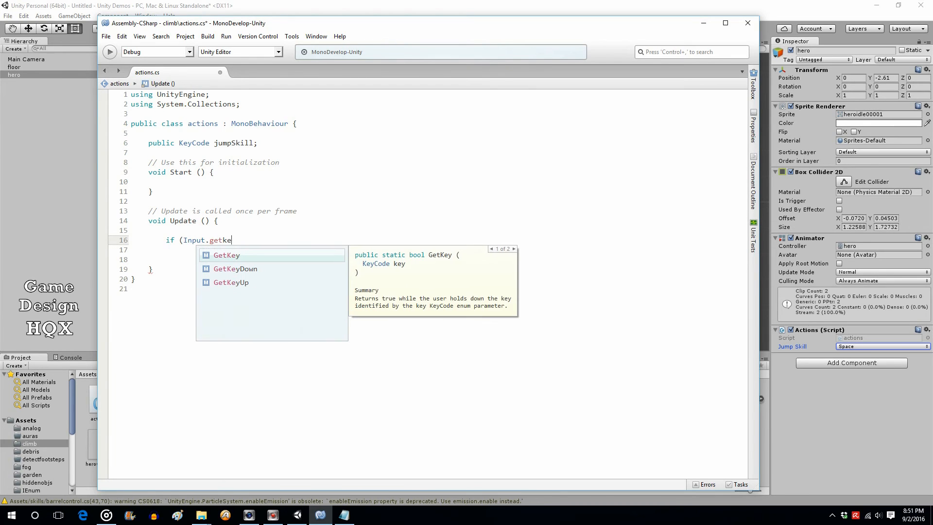
key("Down")
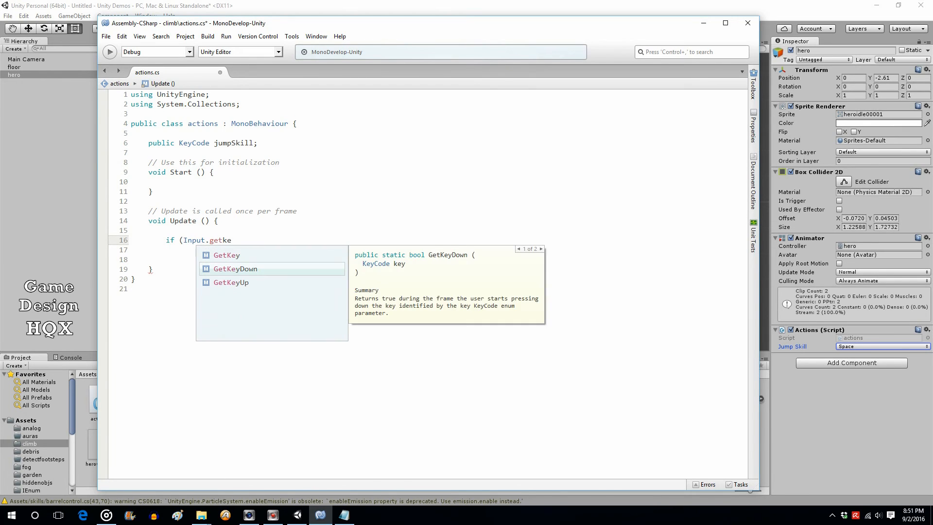
key("Return")
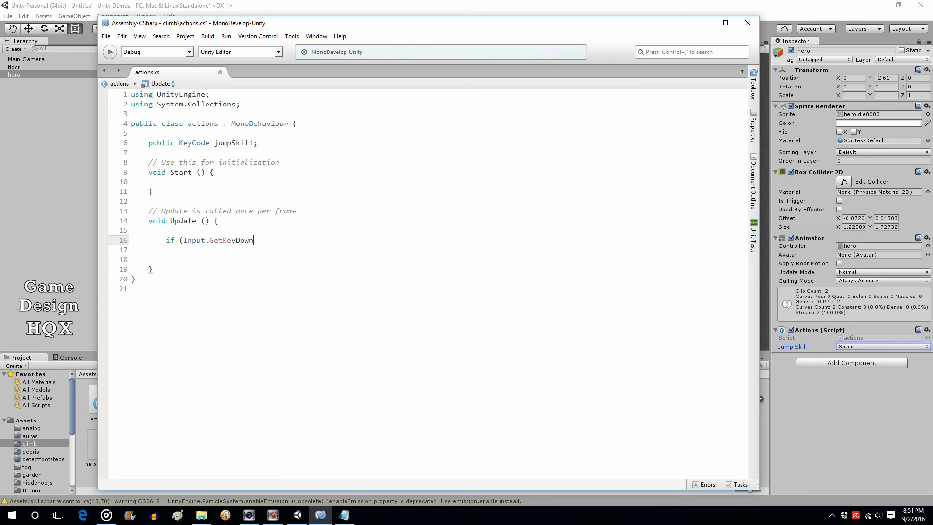
key("BackSpace")
key("BackSpace")
key("BackSpace")
key("BackSpace")
key("BackSpace")
key("BackSpace")
key("BackSpace")
key("BackSpace")
key("BackSpace")
key("BackSpace")
type("Get")
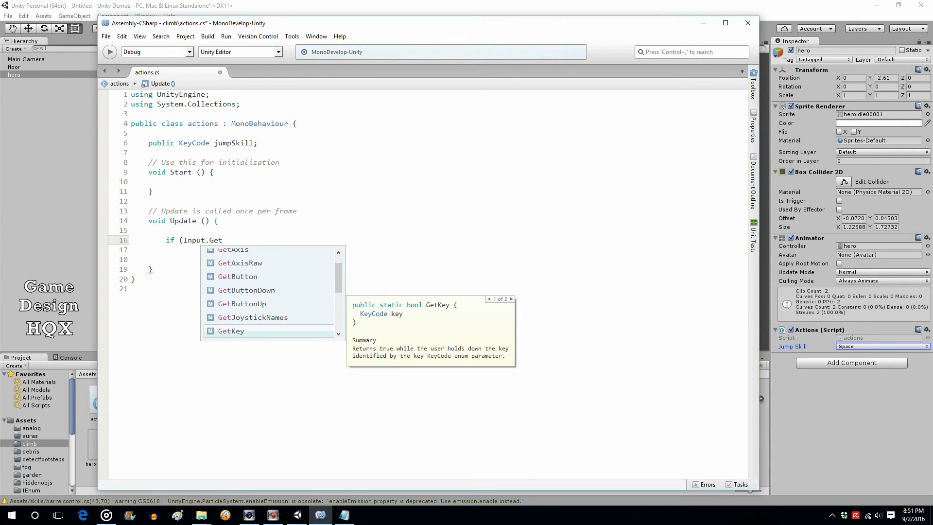
type("key")
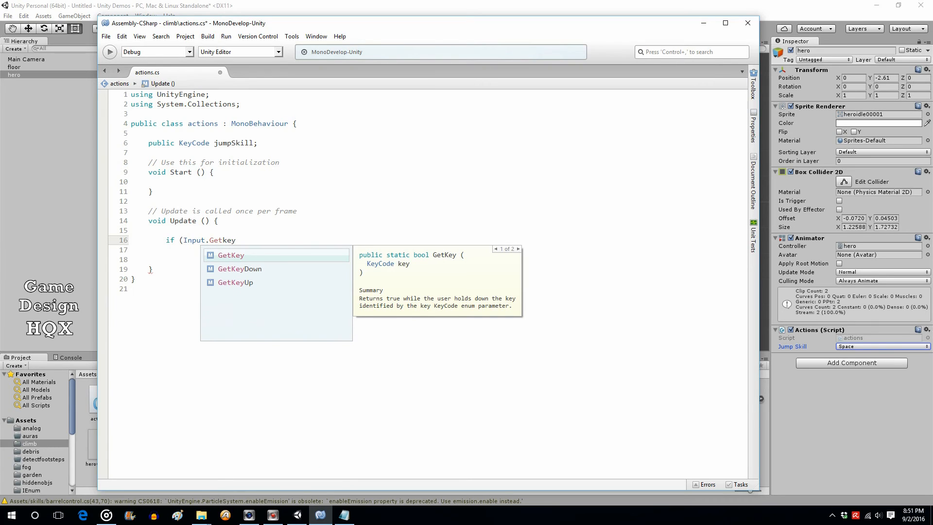
key("Down")
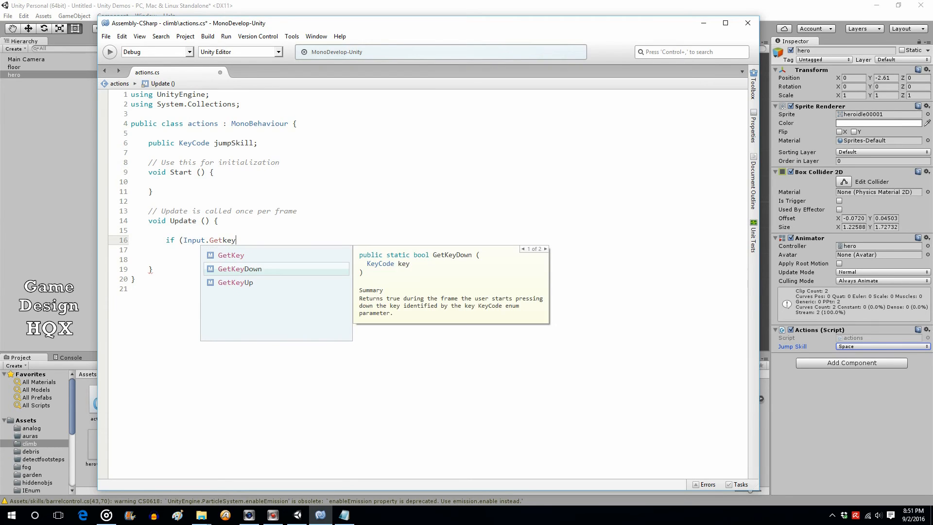
key("Return")
type("(")
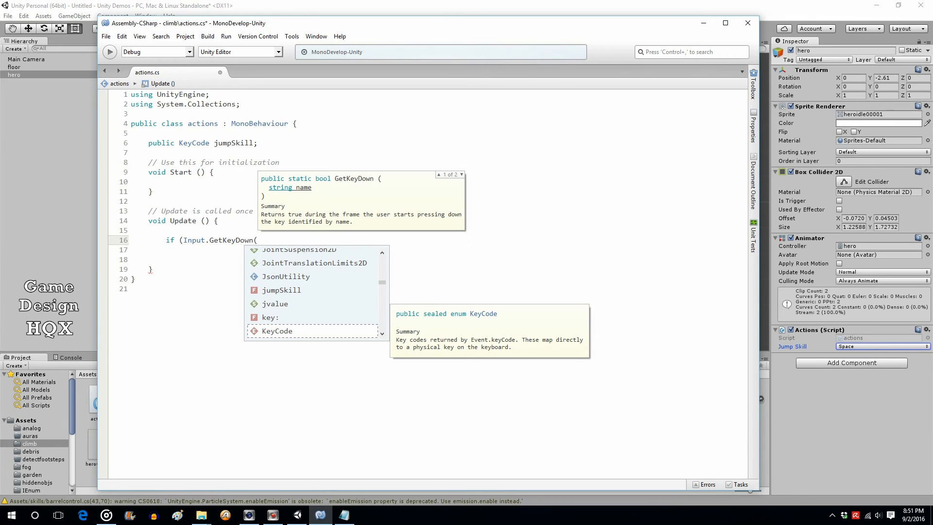
type("jumpSkill")
key("Return")
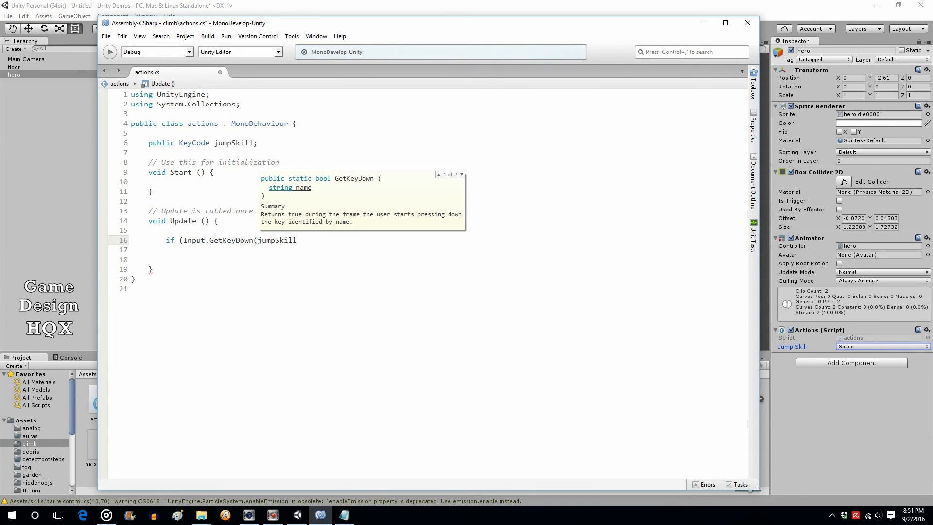
type("())")
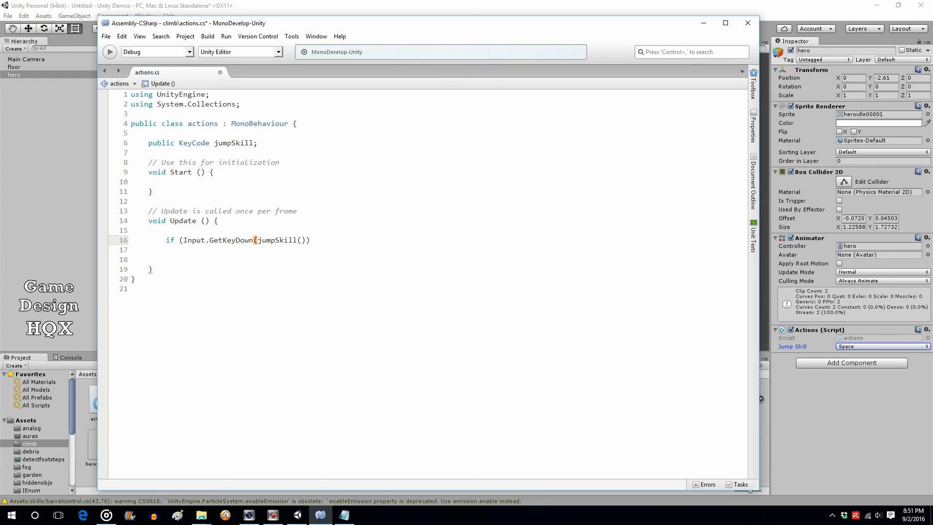
key("Return")
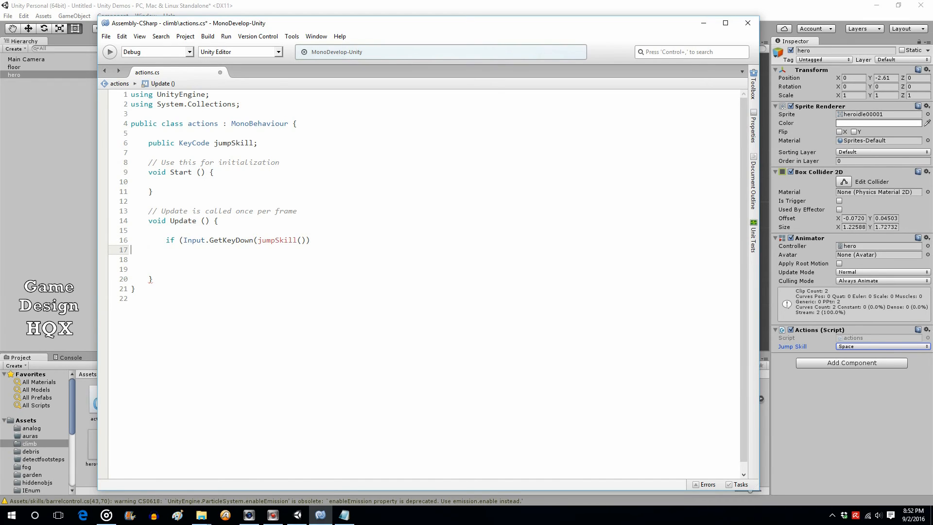
key("Left")
key("Left")
key("Left")
key("BackSpace")
Give the if a braced block that calls GetComponent<Animator>().SetTrigger("jumpTrig")
key("Down")
type("{")
key("Return")
key("Return")
key("Return")
type("}")
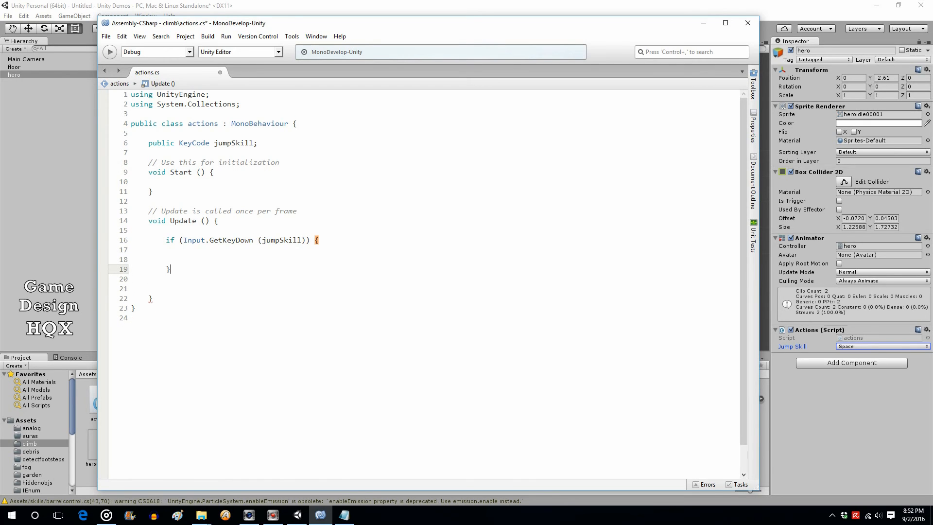
key("Up")
key("Up")
key("Left")
key("Left")
key("Left")
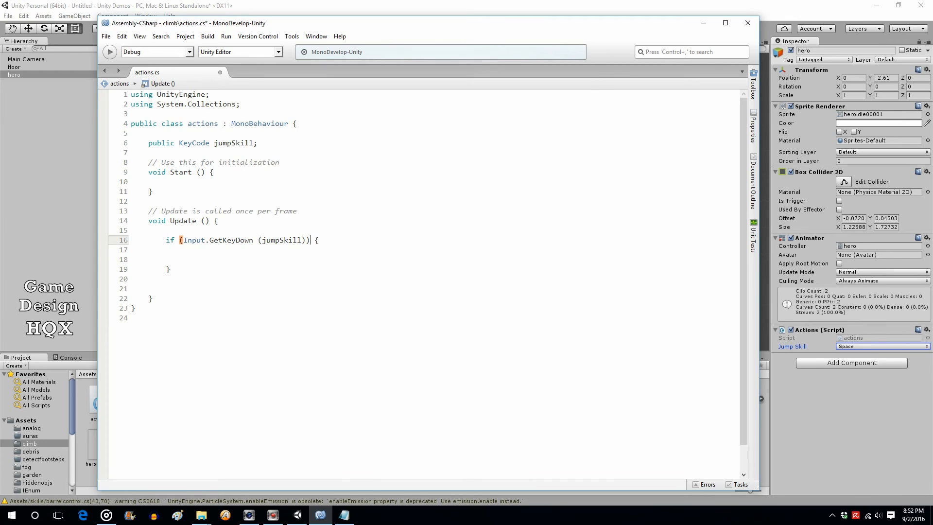
key("Return")
key("Down")
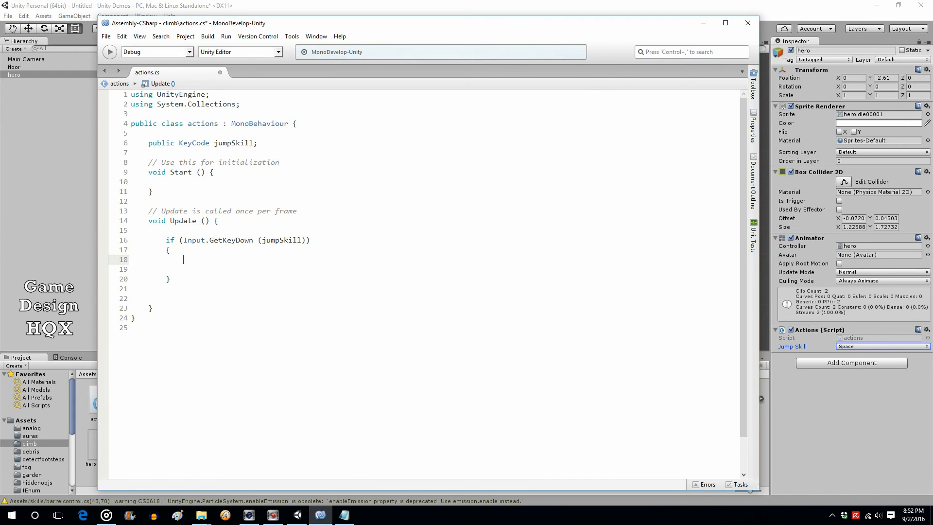
type("GetComponent<Animator>().SetTrigger (\"jumpTrig\");")
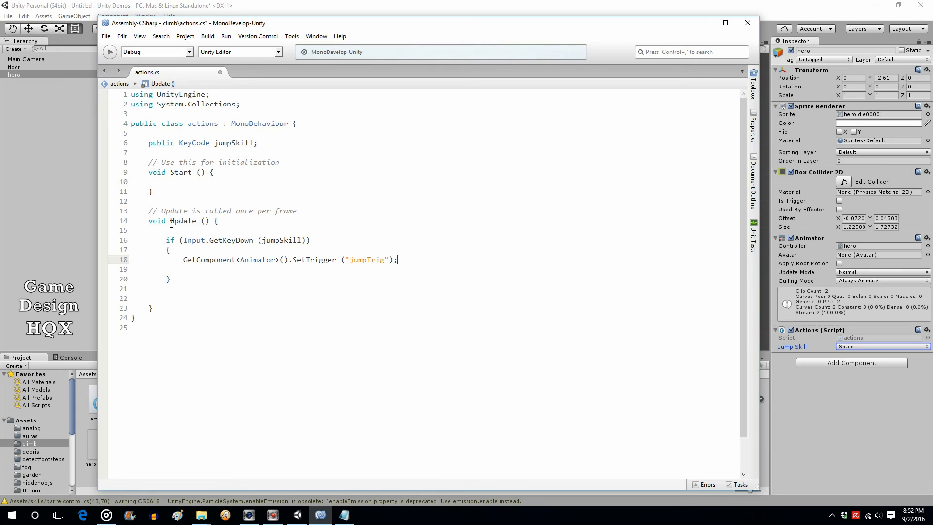
Save actions.cs, then highlight the key-press condition and the SetTrigger statement
left_click_drag(183, 261, 233, 262)
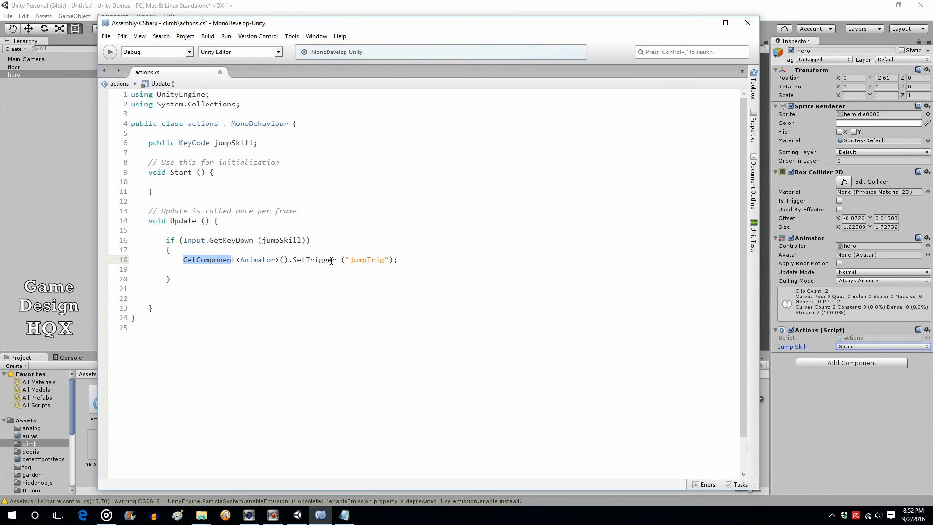
mouse_move(323, 260)
left_click(106, 36)
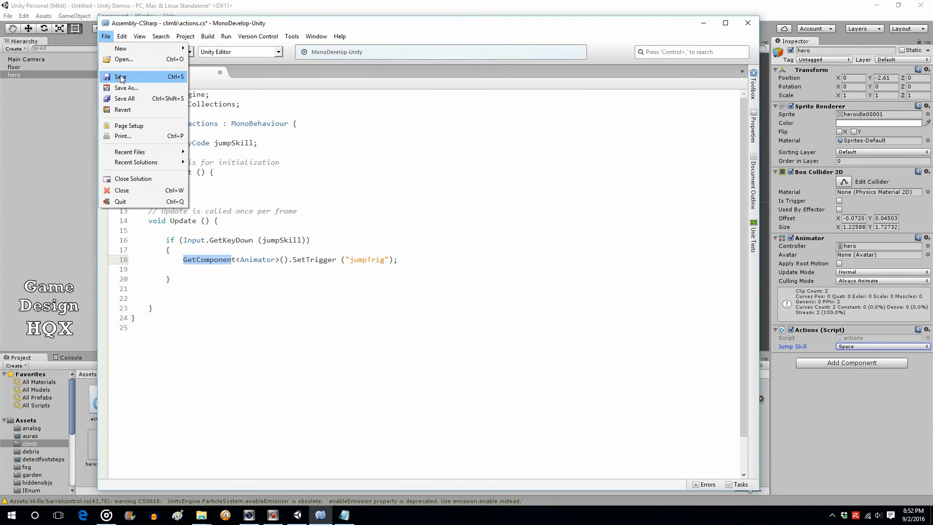
left_click(119, 75)
left_click_drag(309, 240, 179, 240)
left_click_drag(413, 260, 166, 260)
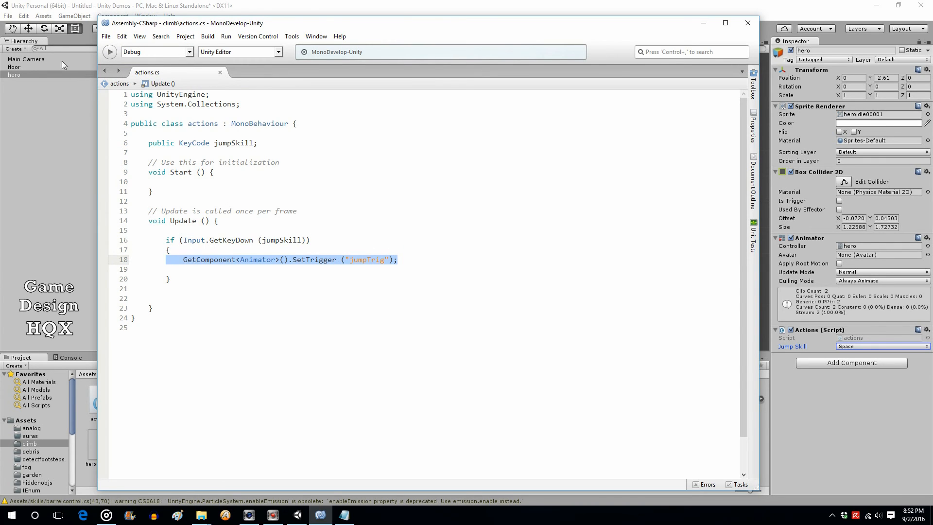
Back in Unity, run the scene, trigger the hero's jump twice in the Game view, then stop
left_click(87, 5)
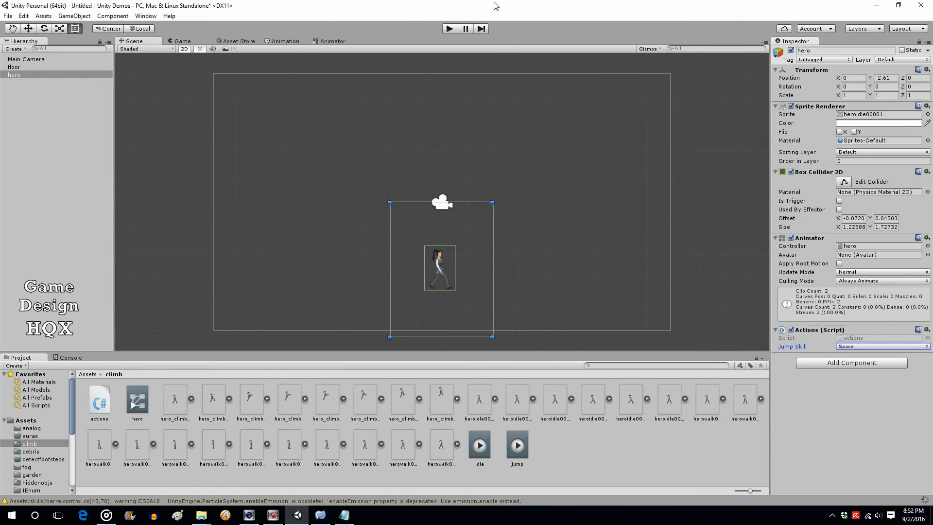
left_click(449, 30)
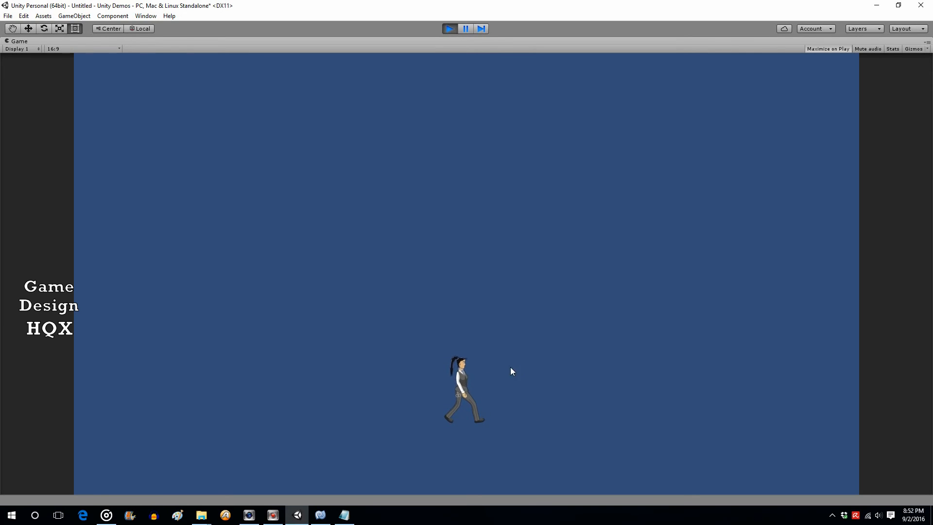
left_click(538, 371)
left_click(539, 371)
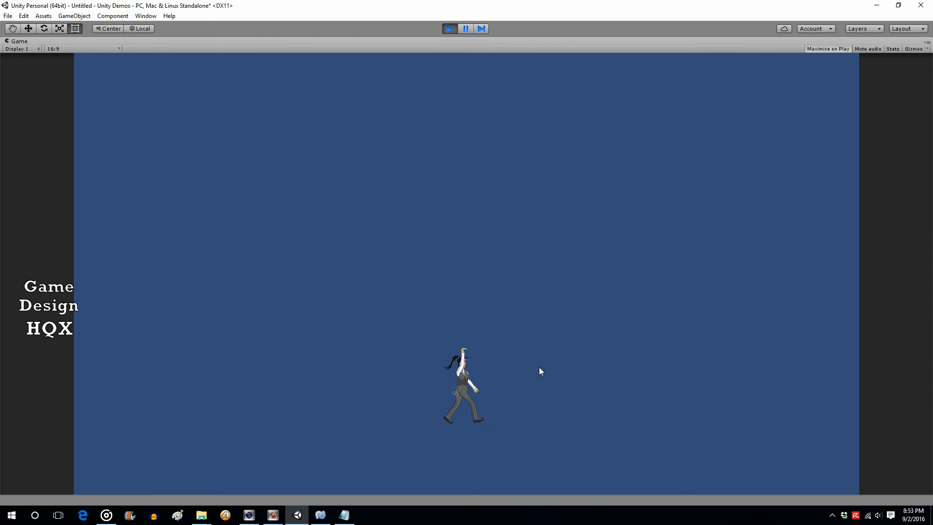
left_click(448, 28)
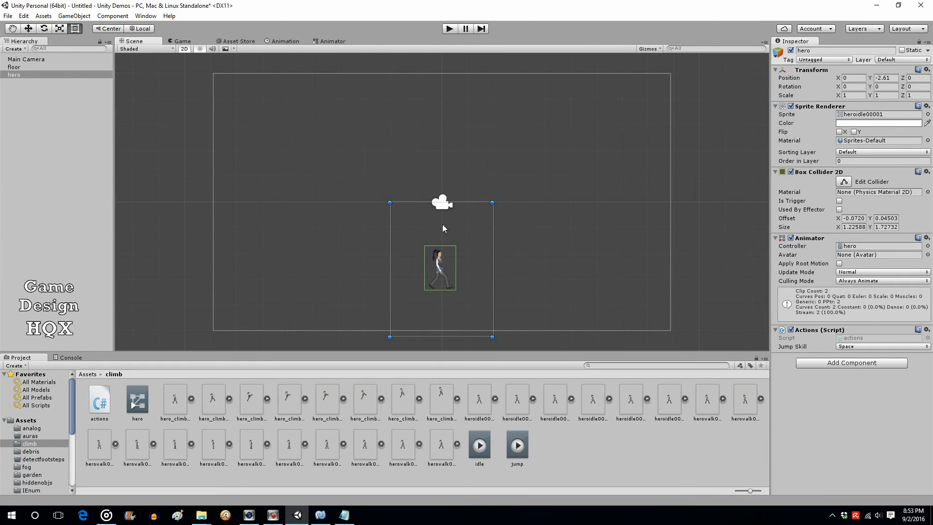
Tick Has Exit Time on the Any State → jump transition in the Animator, then play-test
left_click(885, 78)
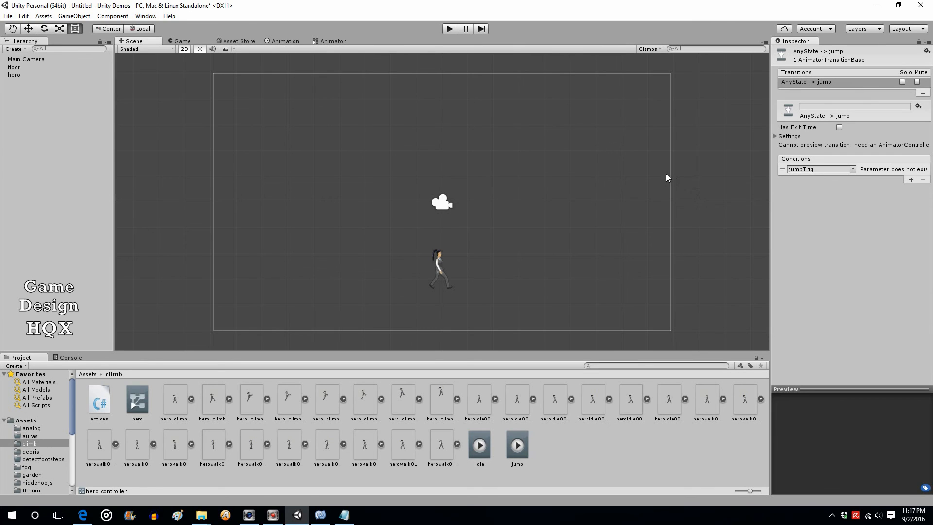
left_click(326, 39)
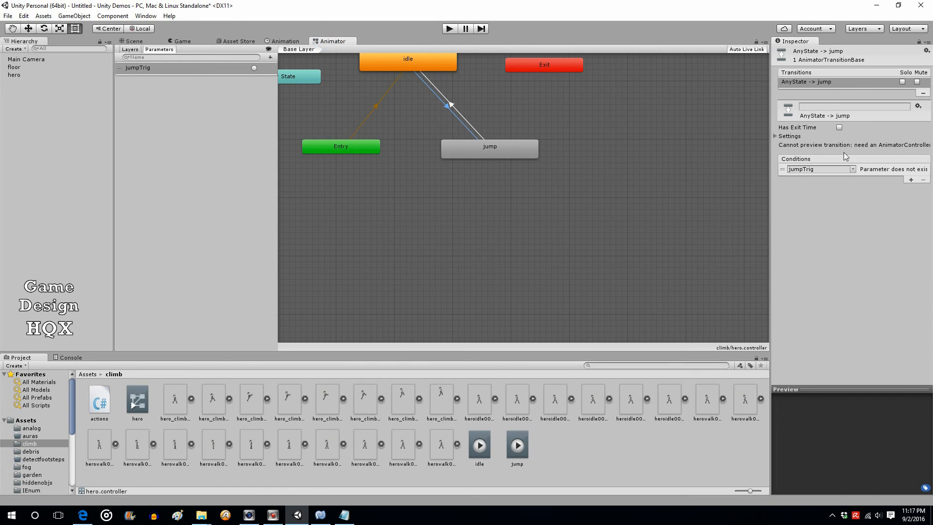
left_click(839, 128)
left_click(450, 29)
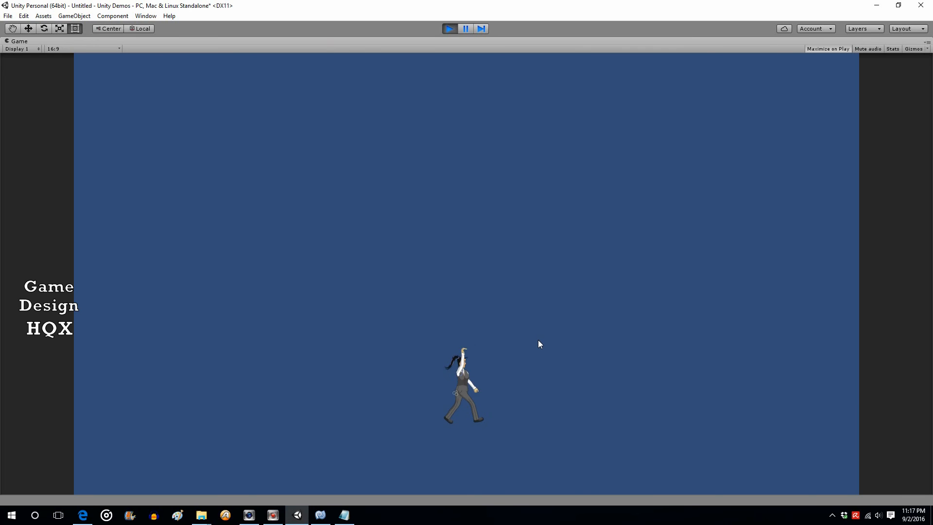
Untick Has Exit Time on the Any State → jump transition and run a quick play test
left_click(448, 28)
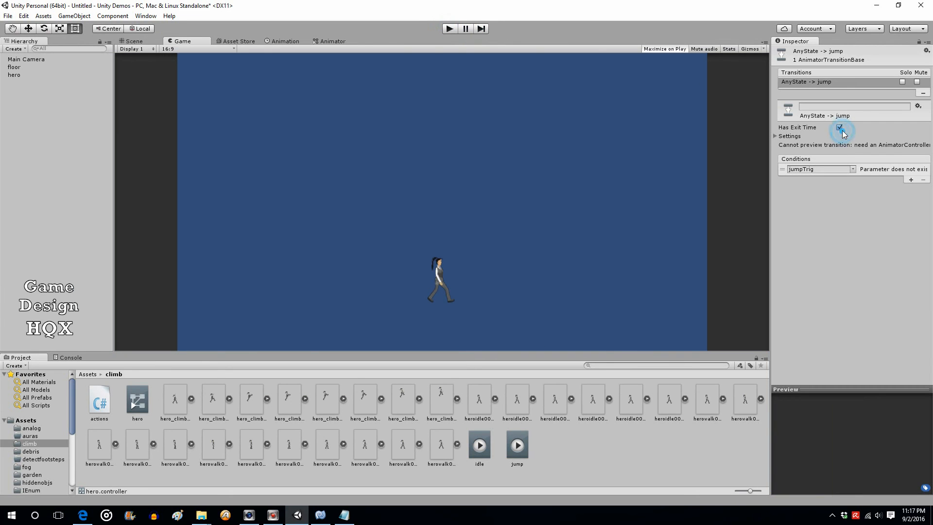
left_click(839, 127)
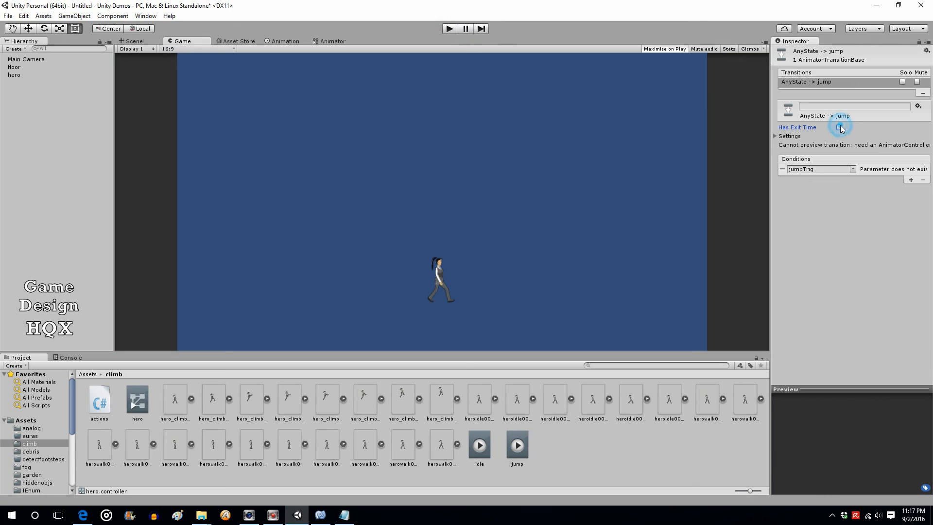
left_click(450, 28)
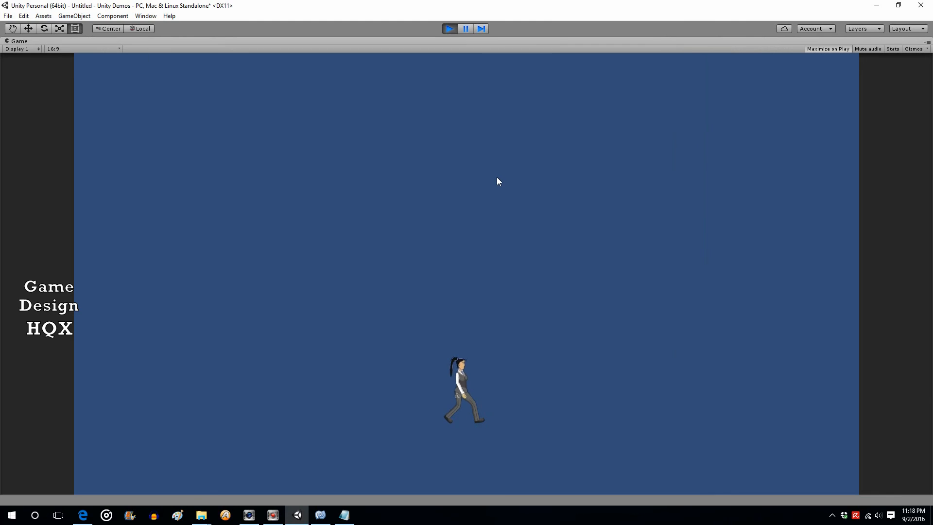
left_click(449, 29)
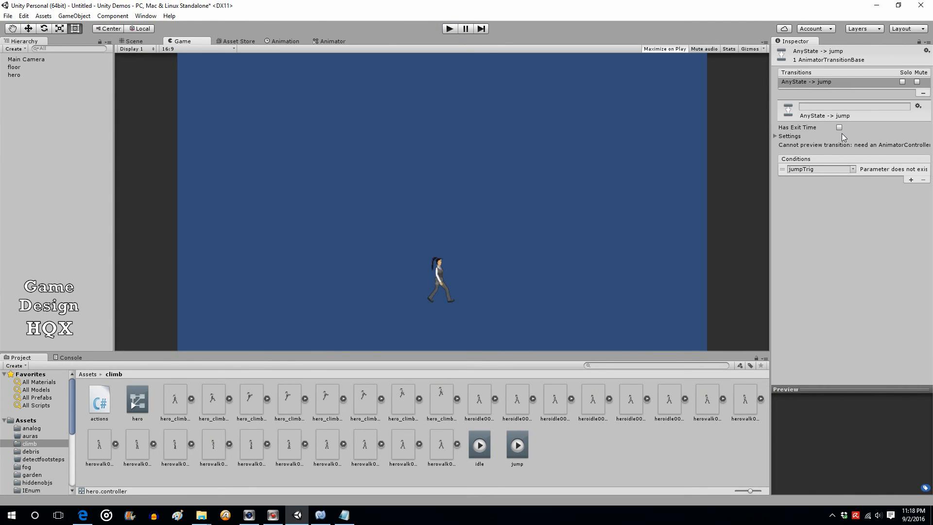
Expand the transition's Settings, toggle Has Exit Time, and play-test the jump again from the Scene view
left_click(777, 137)
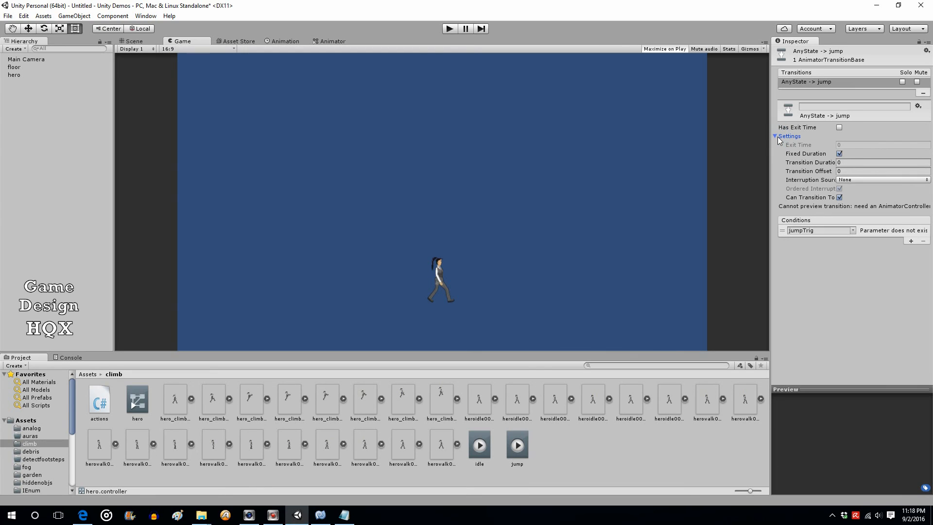
left_click(839, 128)
left_click(83, 139)
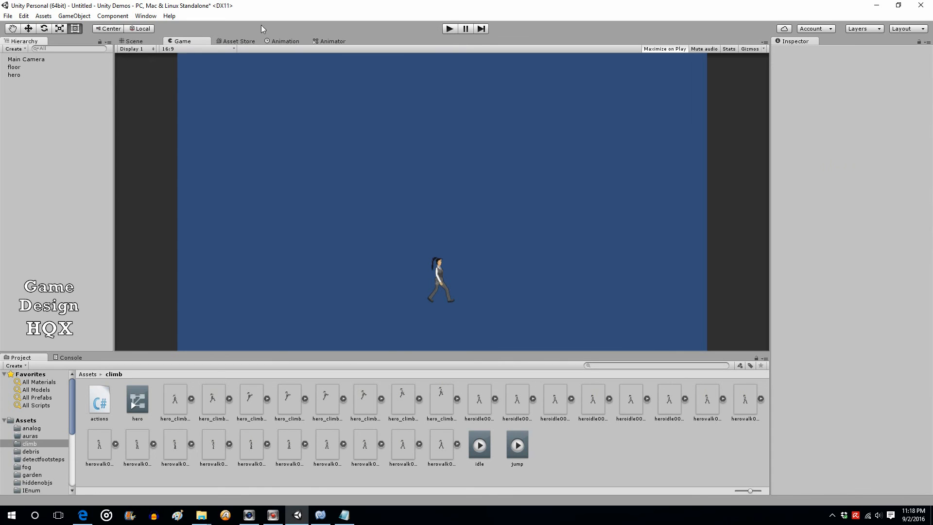
left_click(138, 41)
left_click(449, 28)
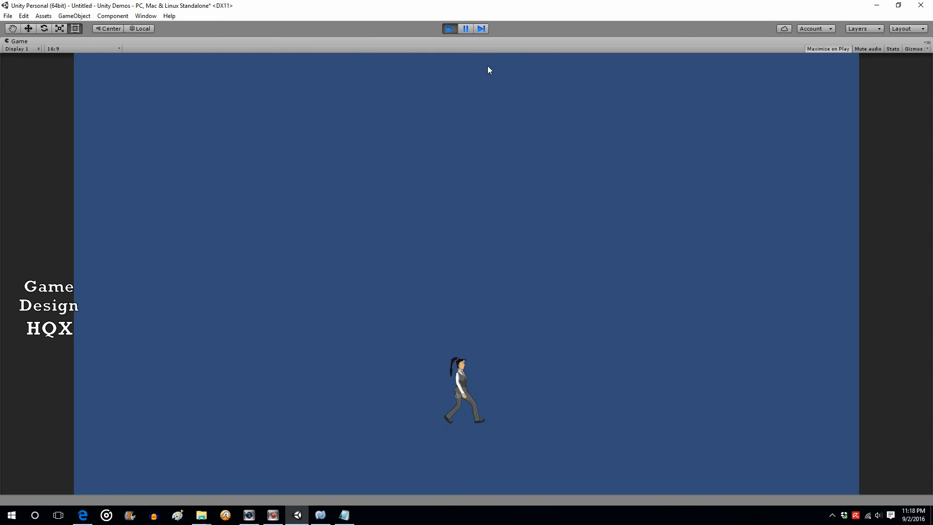
left_click(449, 30)
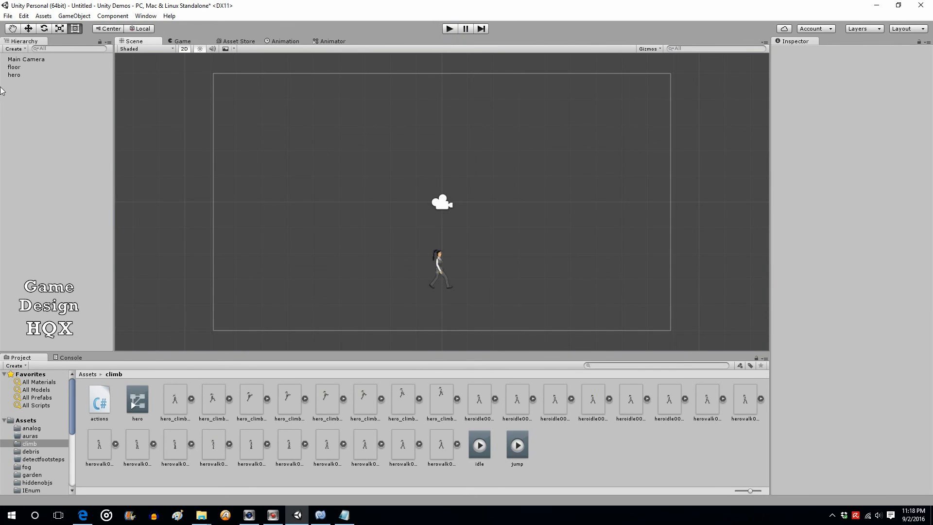
On the hero's idle → jump transition, untick Has Exit Time, expand Settings, and start a play test
left_click(13, 75)
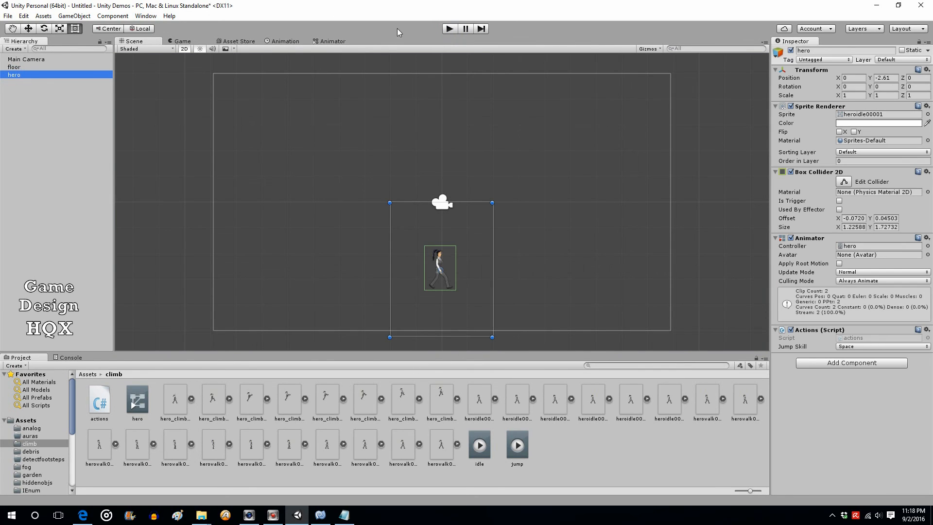
left_click(336, 42)
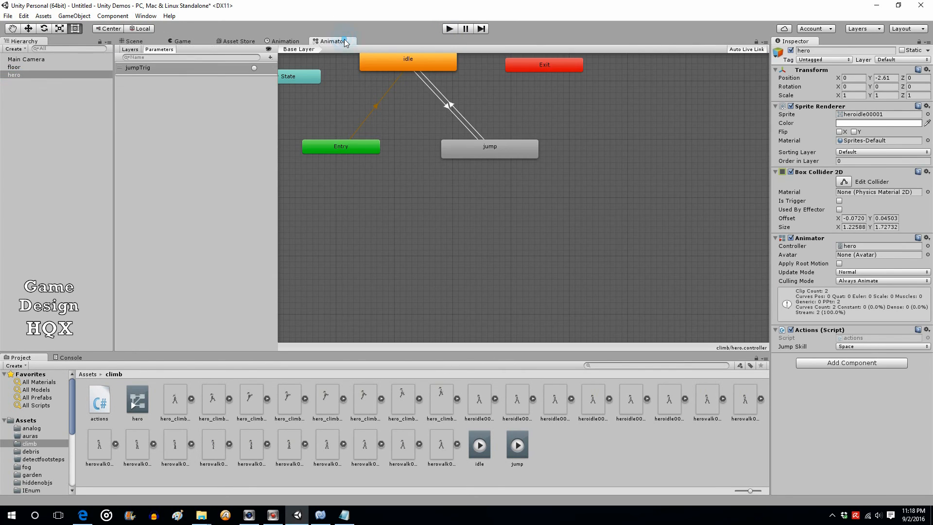
left_click(444, 107)
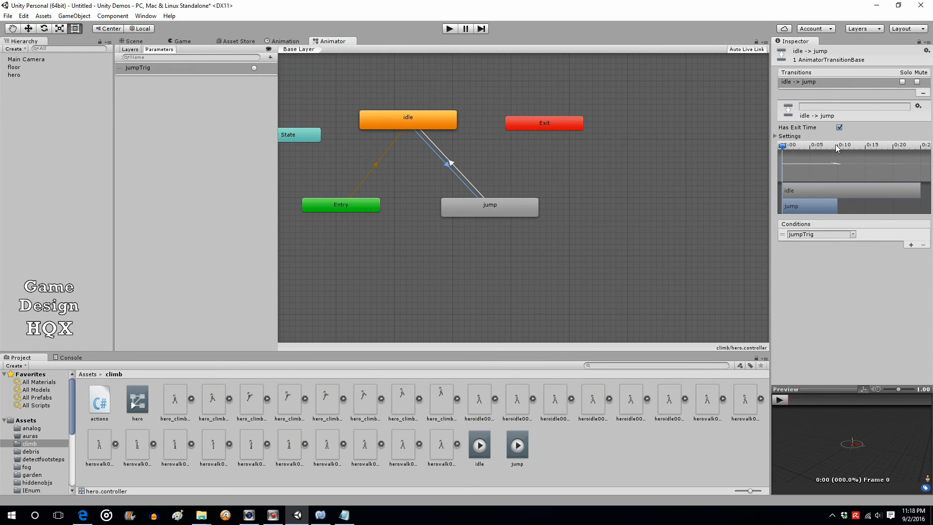
left_click(839, 127)
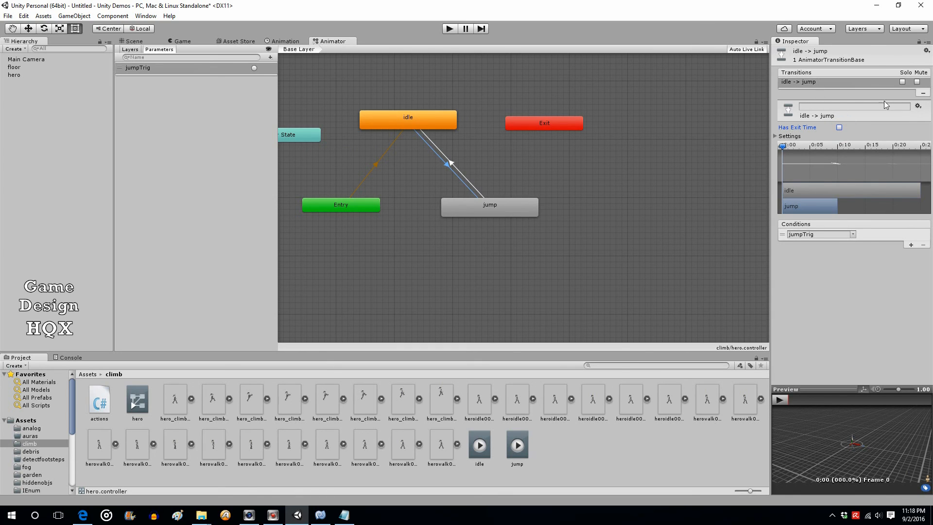
left_click(776, 137)
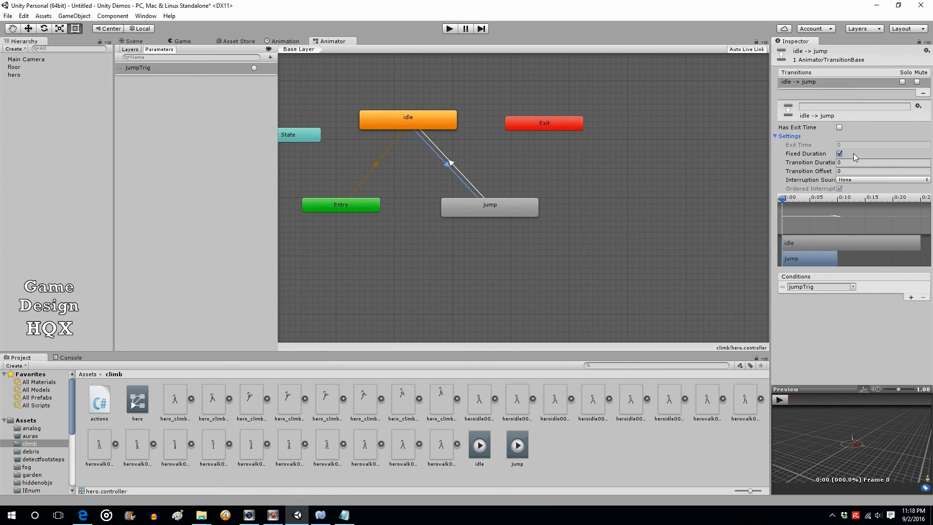
left_click(450, 29)
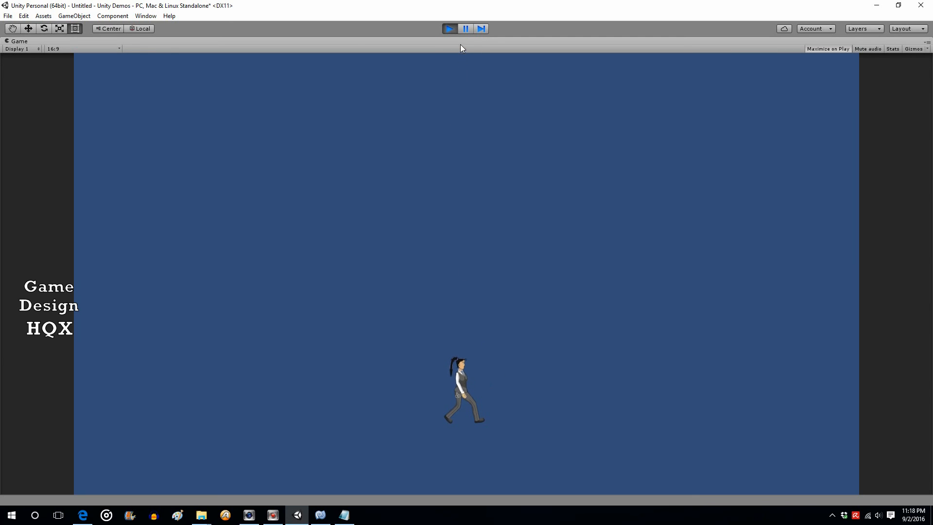
Stop play mode and return to the Scene view of the hero
left_click(450, 28)
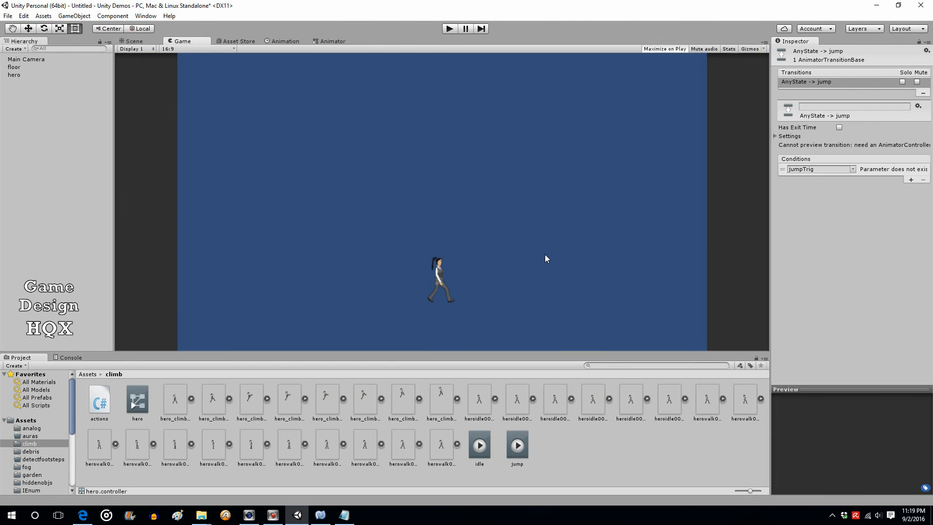
left_click(136, 42)
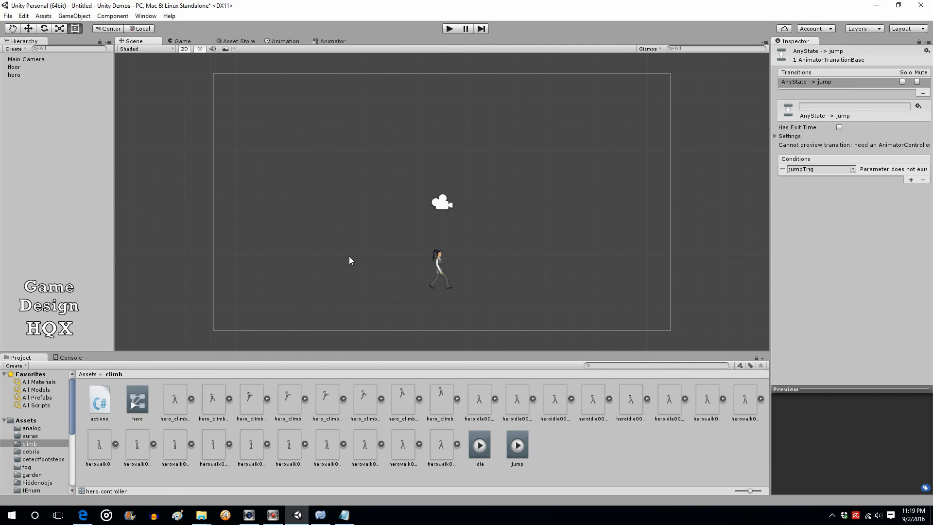
Review the jump → idle transition settings, Exit Time 1.5 and duration 0.25, then return to the Scene view
left_click(333, 42)
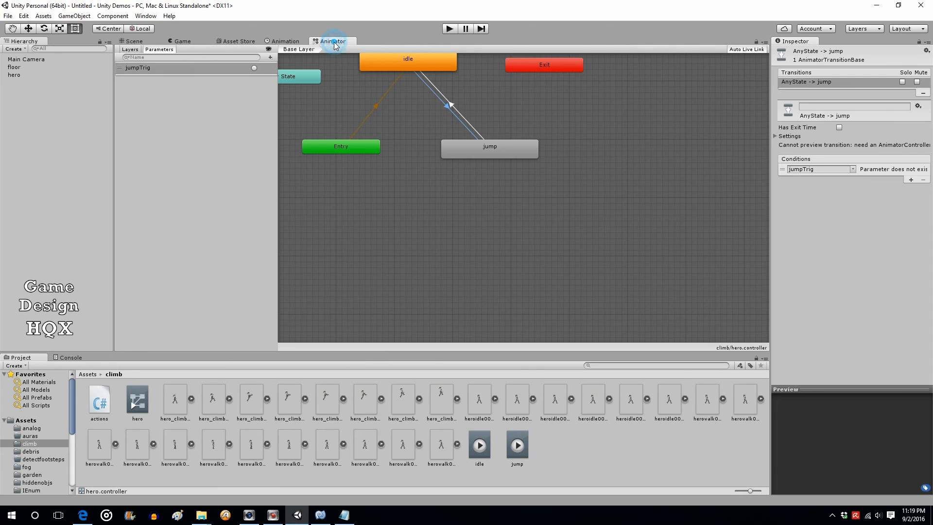
left_click(451, 105)
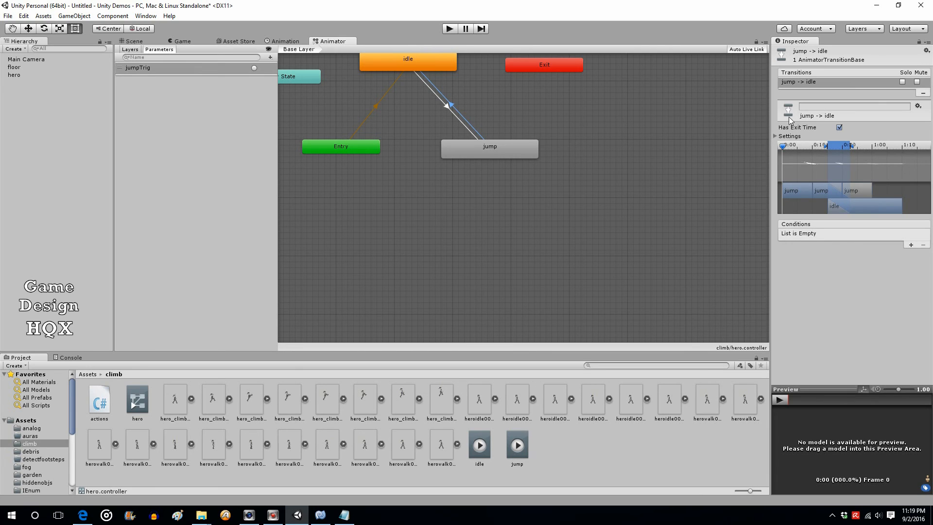
left_click(775, 136)
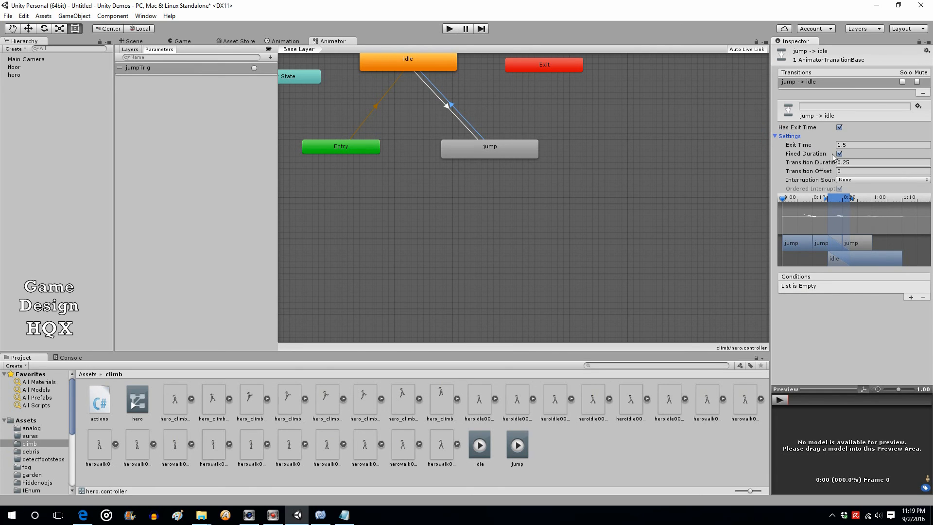
left_click(848, 144)
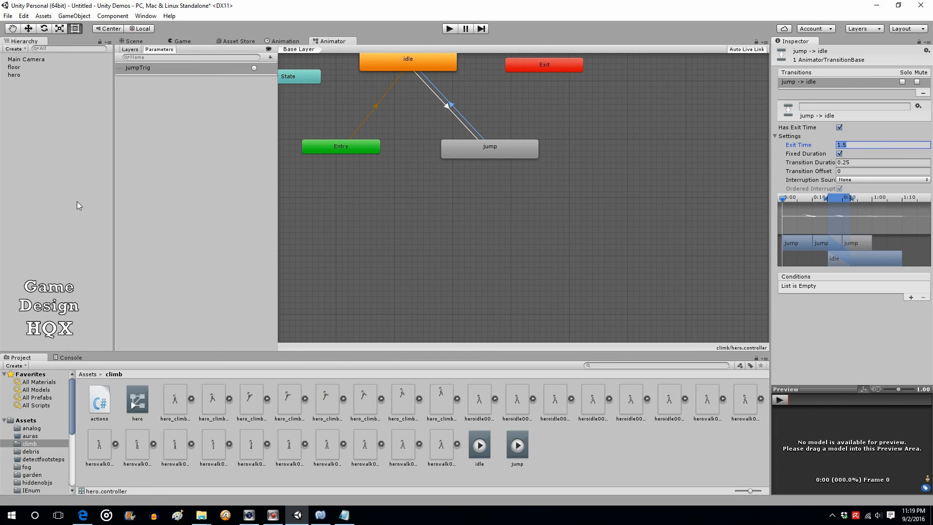
left_click(132, 41)
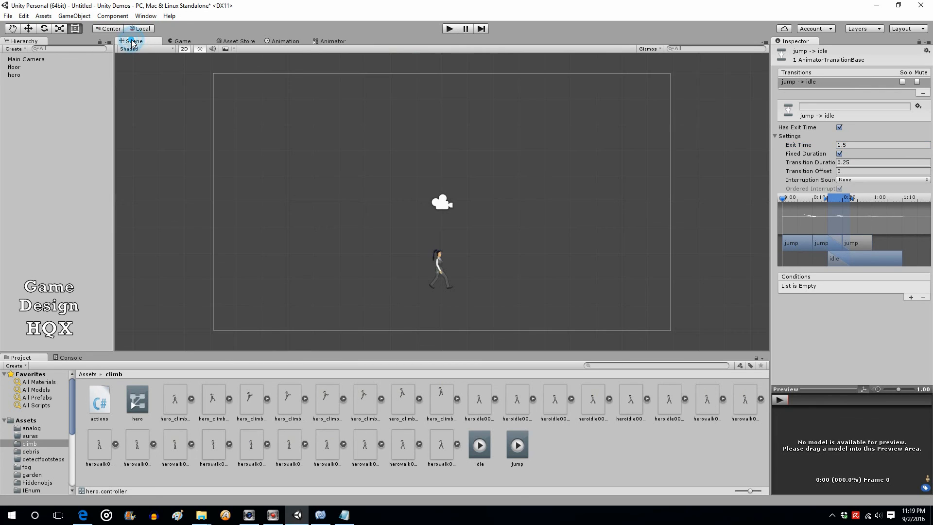